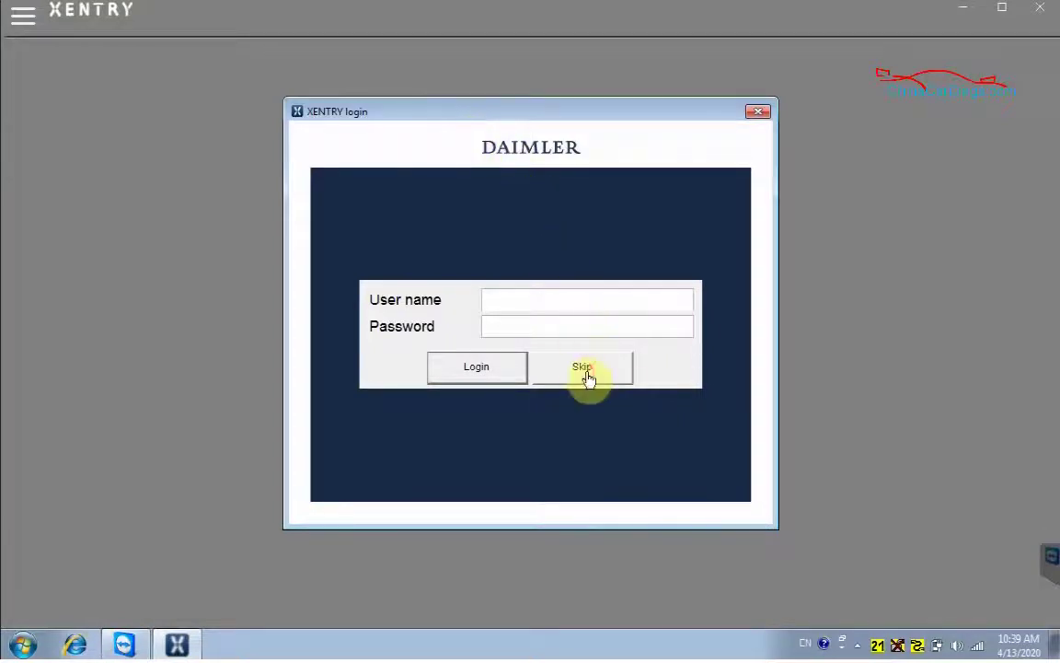
- Skip the XENTRY login, dismissing the fault message, and close XENTRY
{"action": "left_click", "coordinate": [587, 372]}
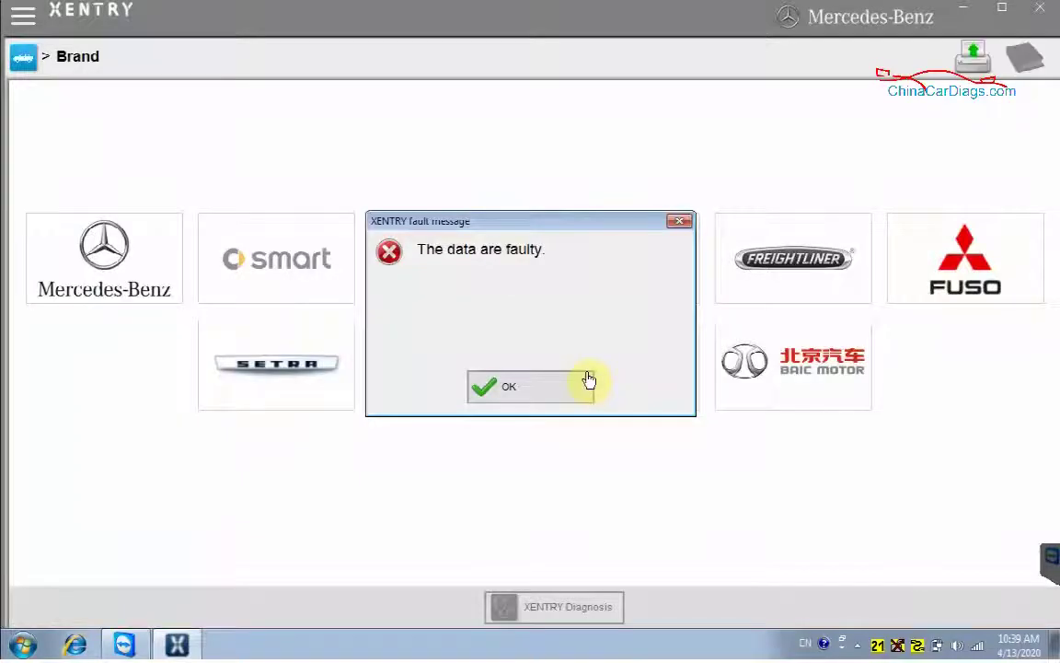
{"action": "left_click", "coordinate": [548, 393]}
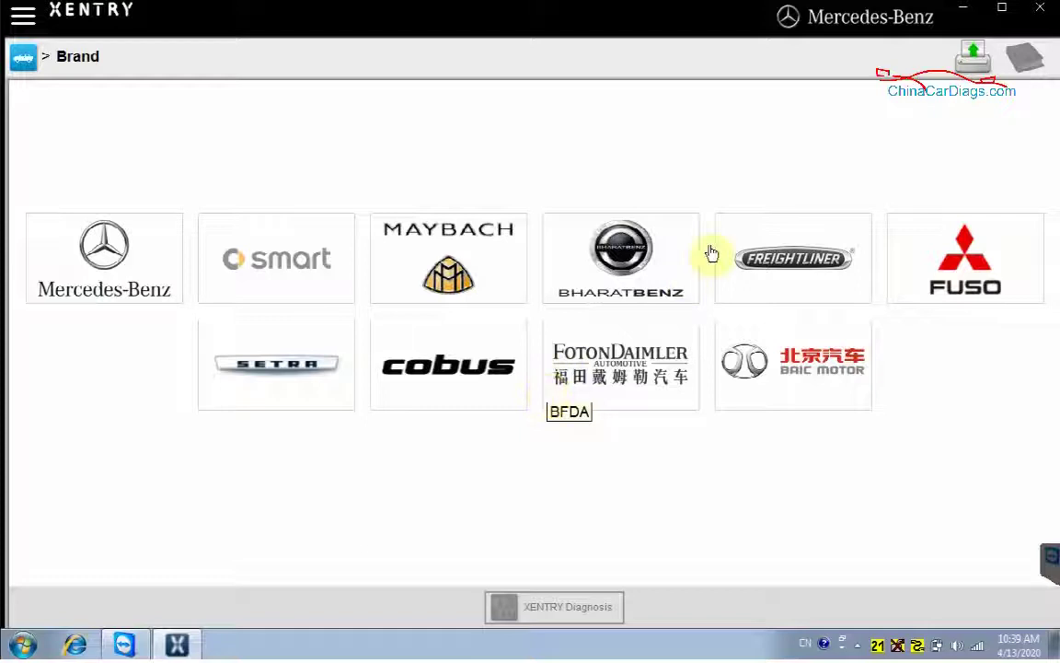
{"action": "left_click", "coordinate": [1041, 11]}
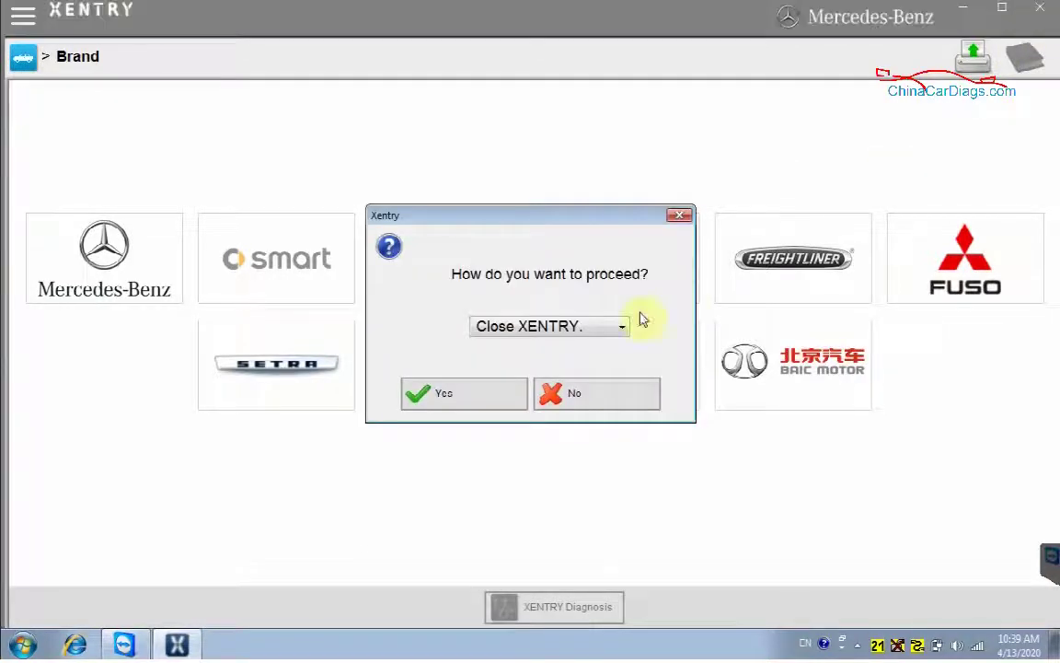
{"action": "left_click", "coordinate": [504, 396]}
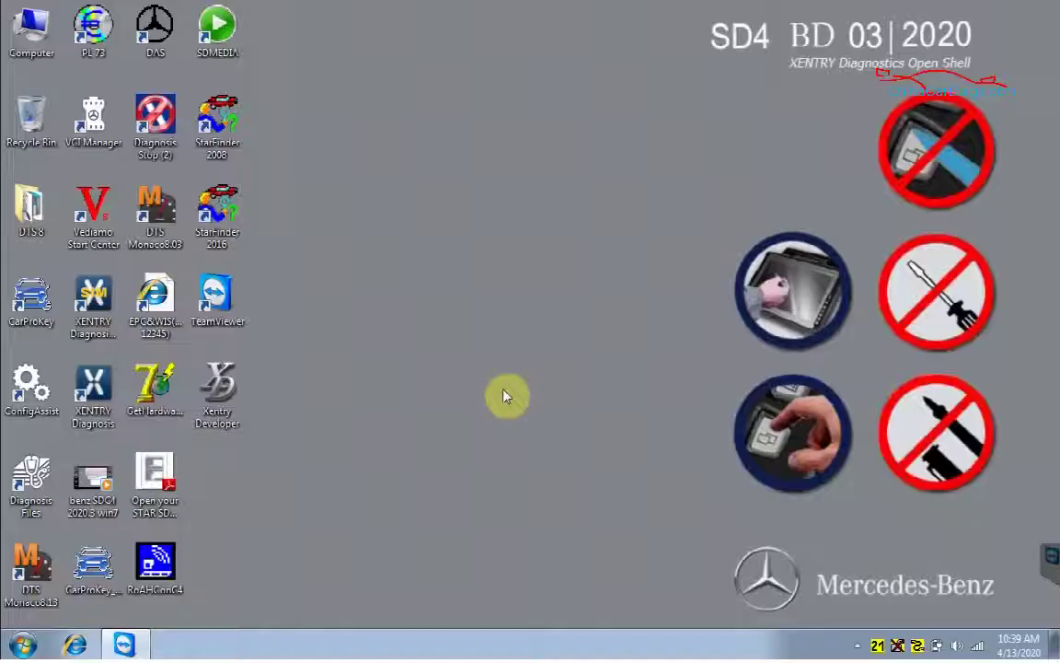
- End the AddOnCenter.exe process in Windows Task Manager and check the hidden notification icons for AddOn Center
{"action": "left_click", "coordinate": [858, 645]}
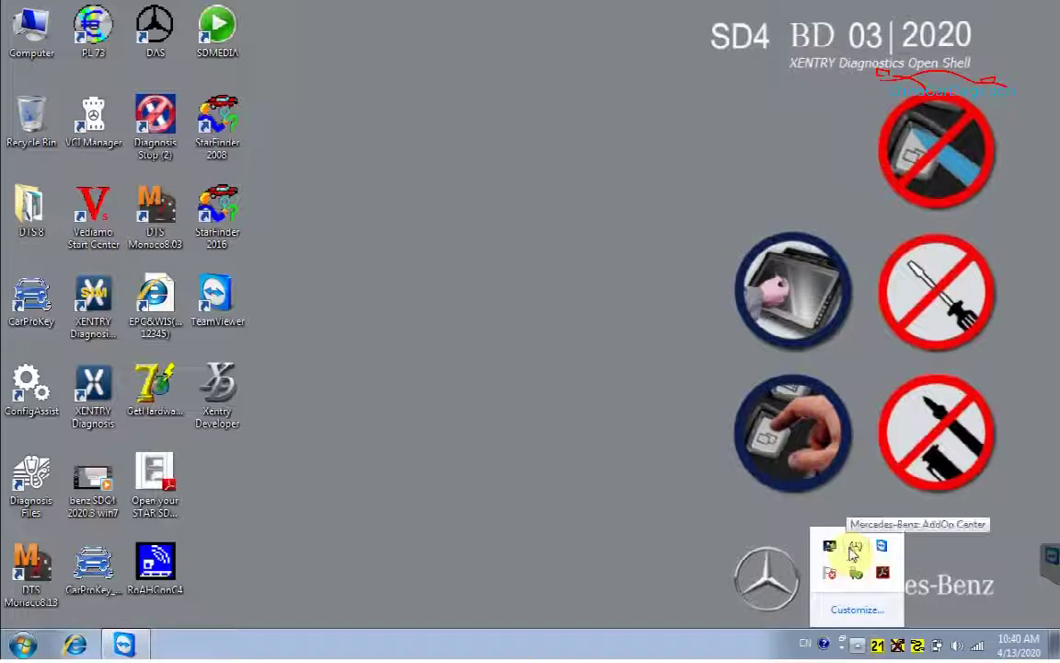
{"action": "right_click", "coordinate": [673, 645]}
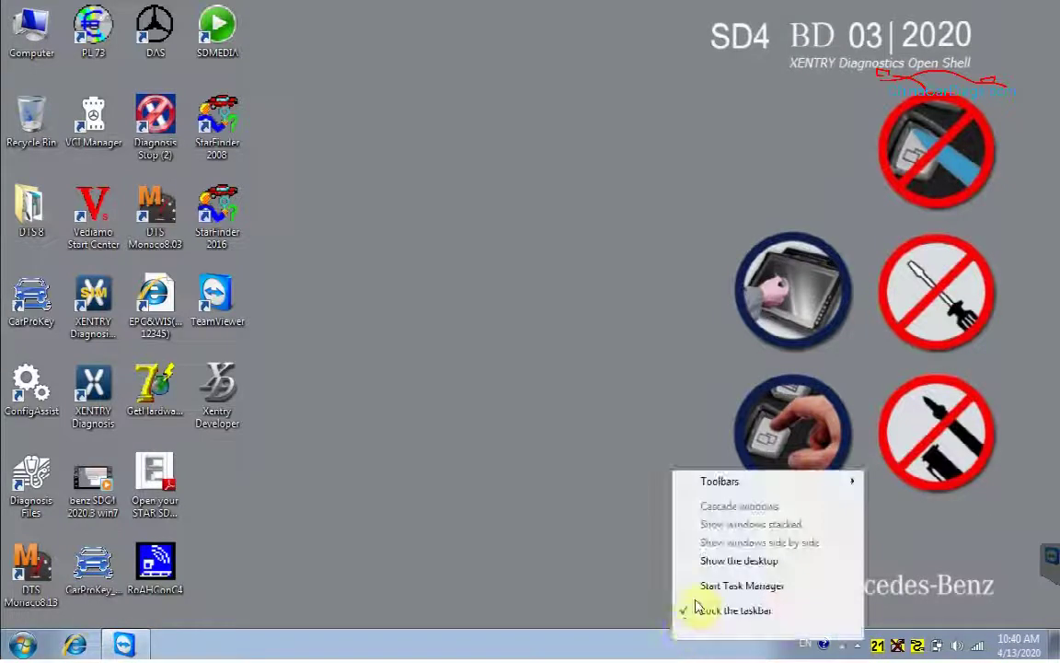
{"action": "left_click", "coordinate": [724, 585]}
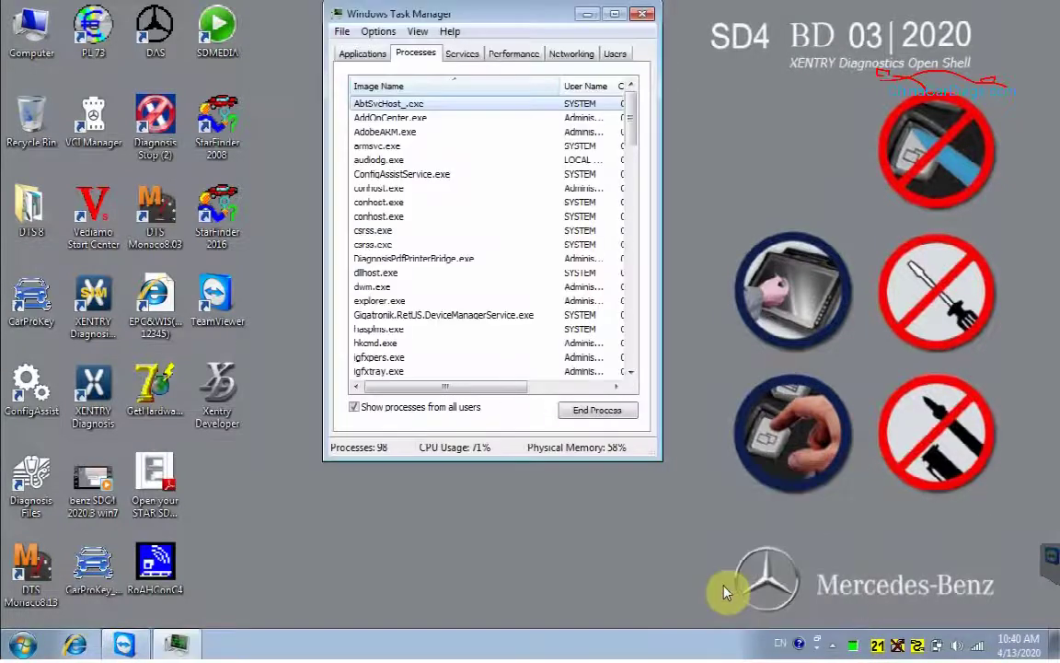
{"action": "left_click", "coordinate": [425, 120]}
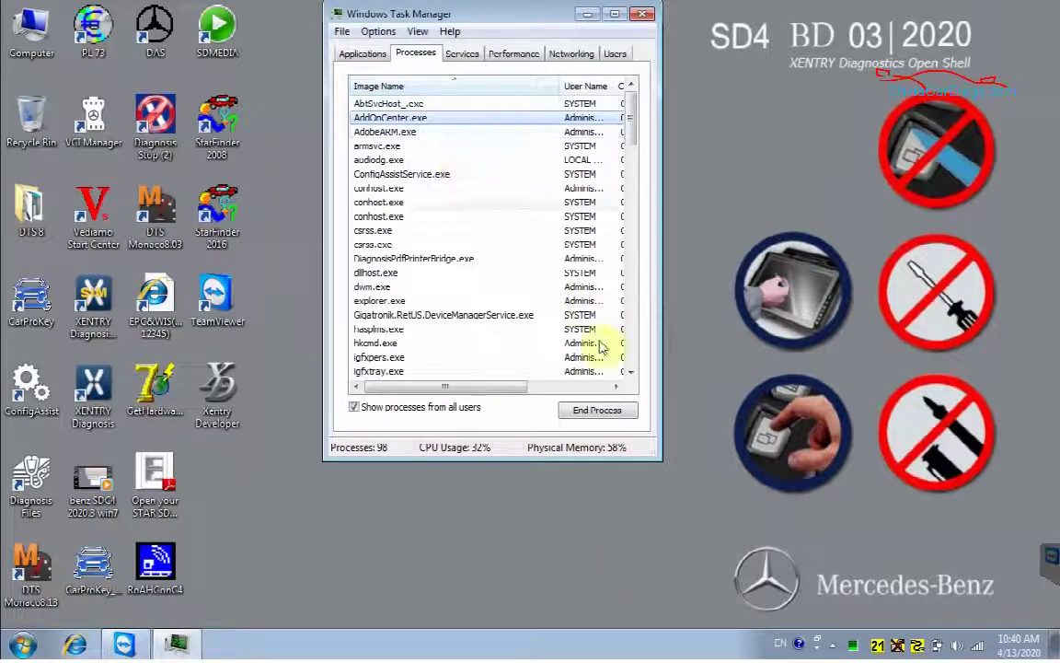
{"action": "left_click", "coordinate": [576, 411]}
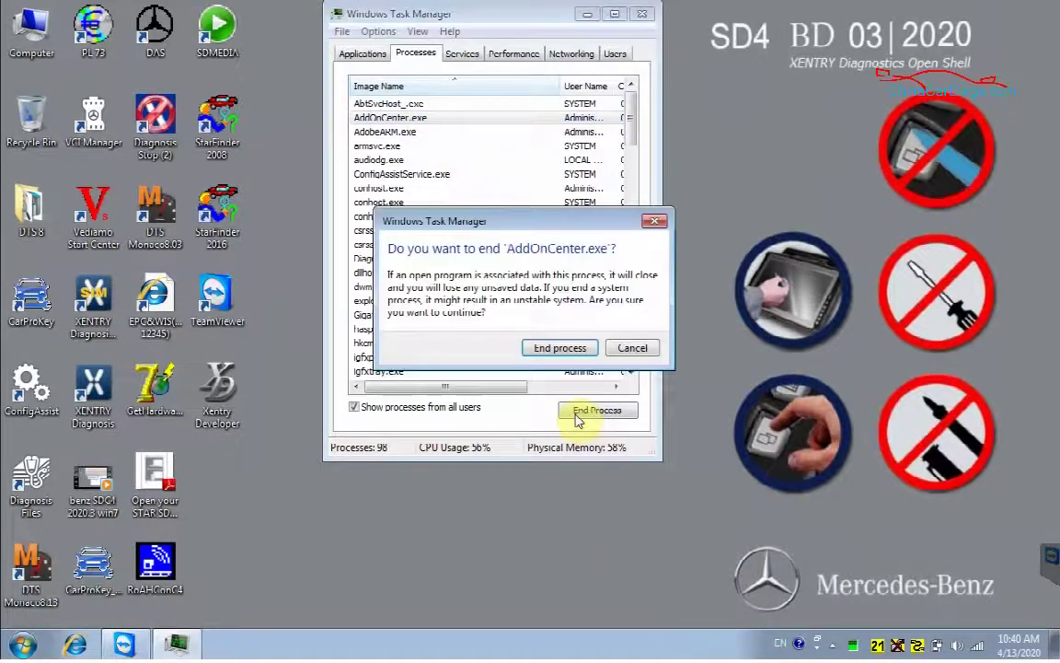
{"action": "left_click", "coordinate": [545, 350]}
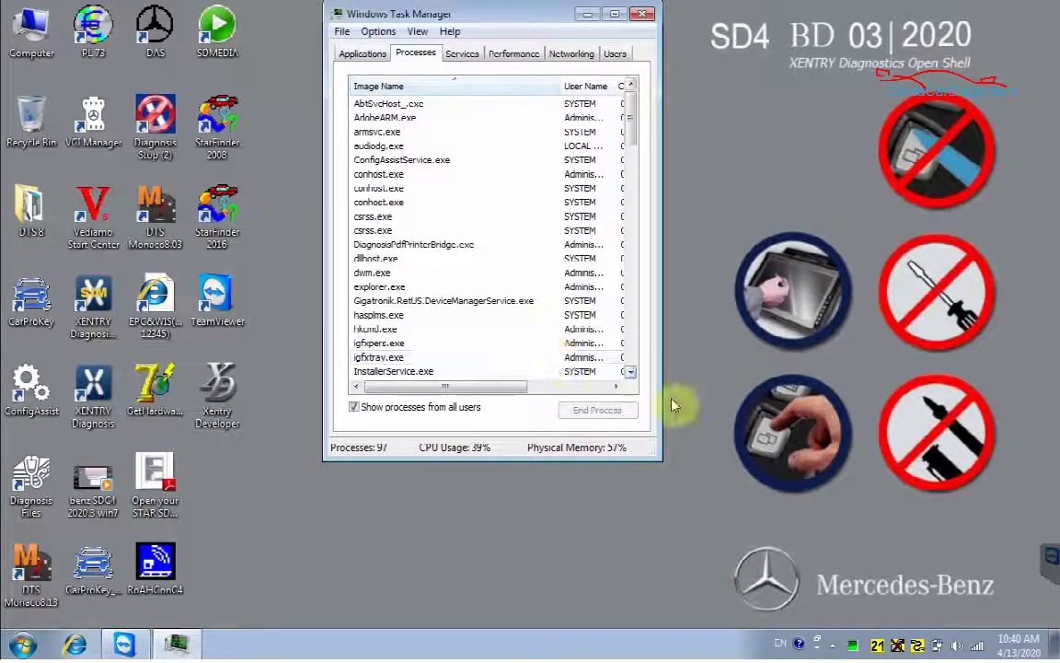
{"action": "left_click", "coordinate": [833, 646]}
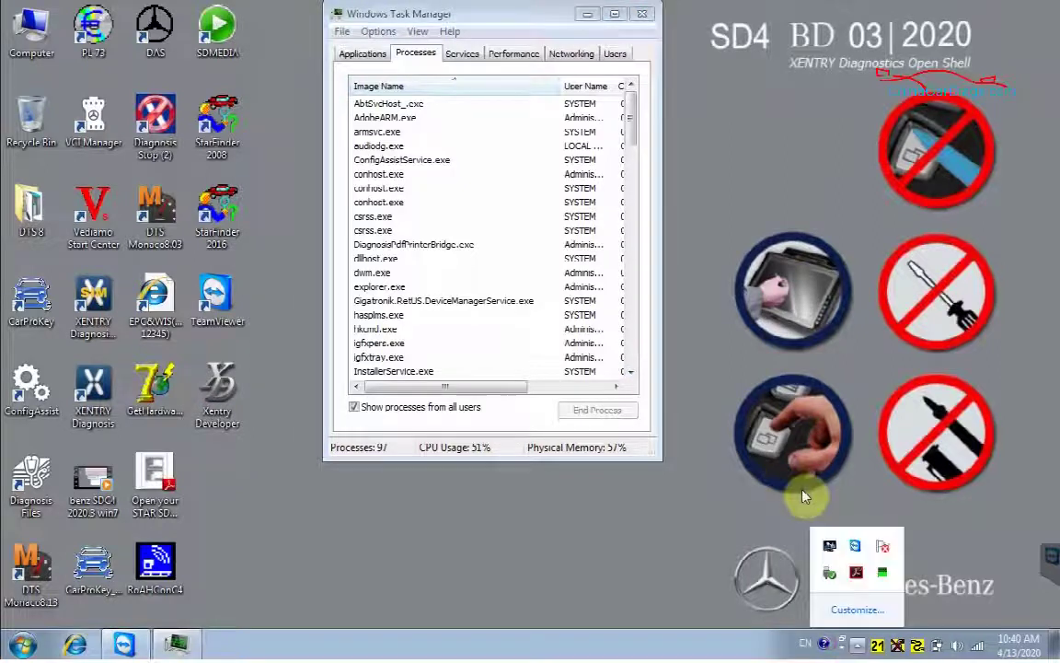
{"action": "left_click", "coordinate": [741, 501]}
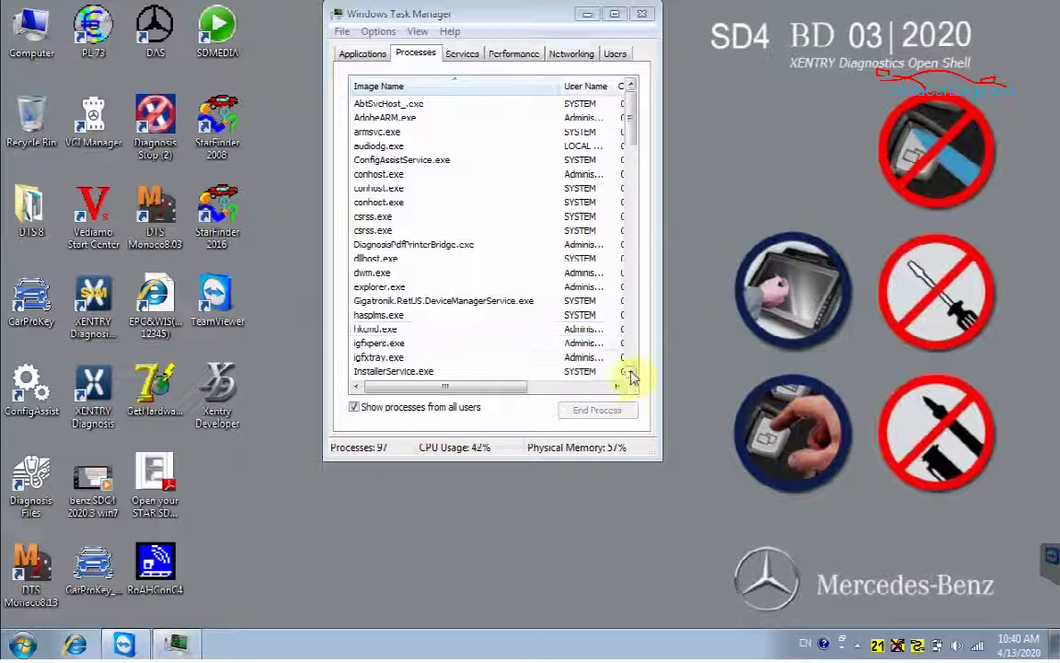
- Find the java.exe process in the process list and end it
{"action": "left_click", "coordinate": [630, 371]}
{"action": "left_click", "coordinate": [630, 372]}
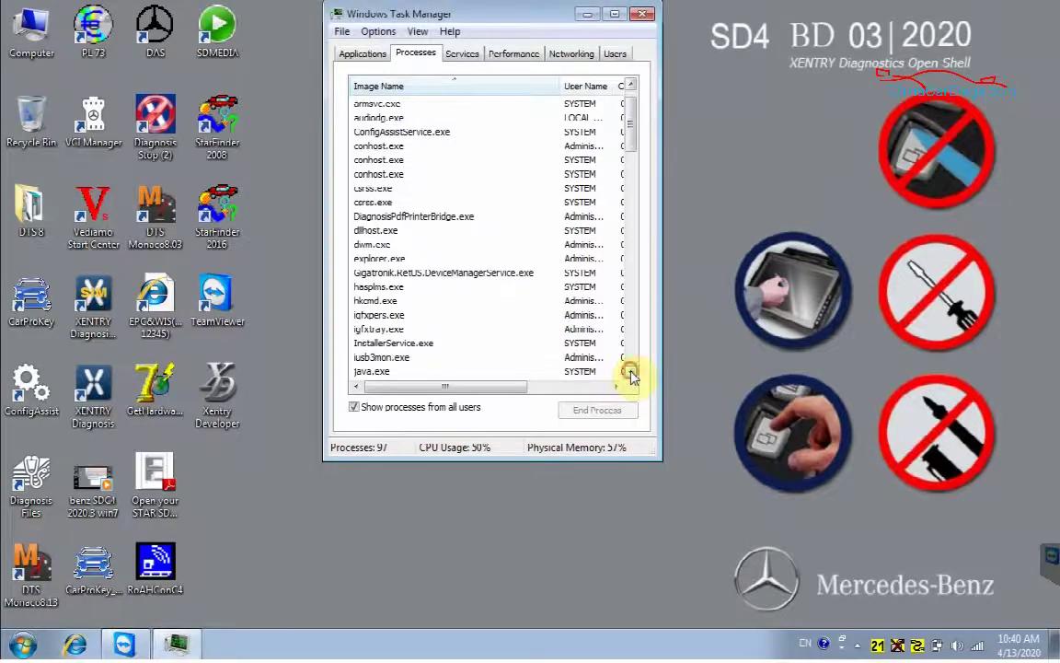
{"action": "left_click", "coordinate": [630, 372]}
{"action": "left_click", "coordinate": [631, 372]}
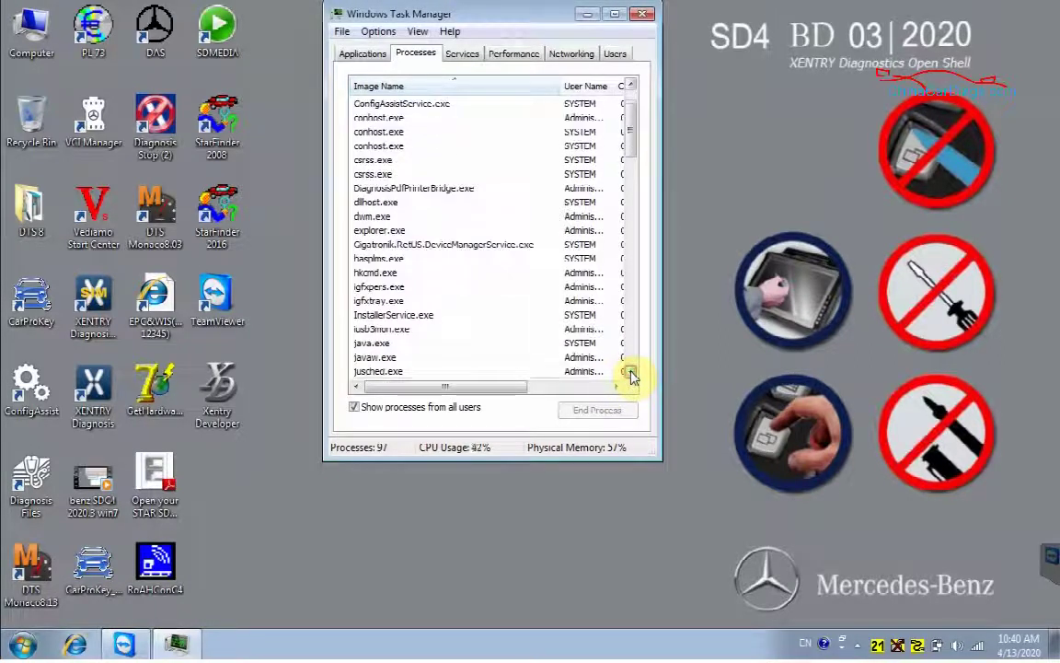
{"action": "left_click", "coordinate": [360, 344]}
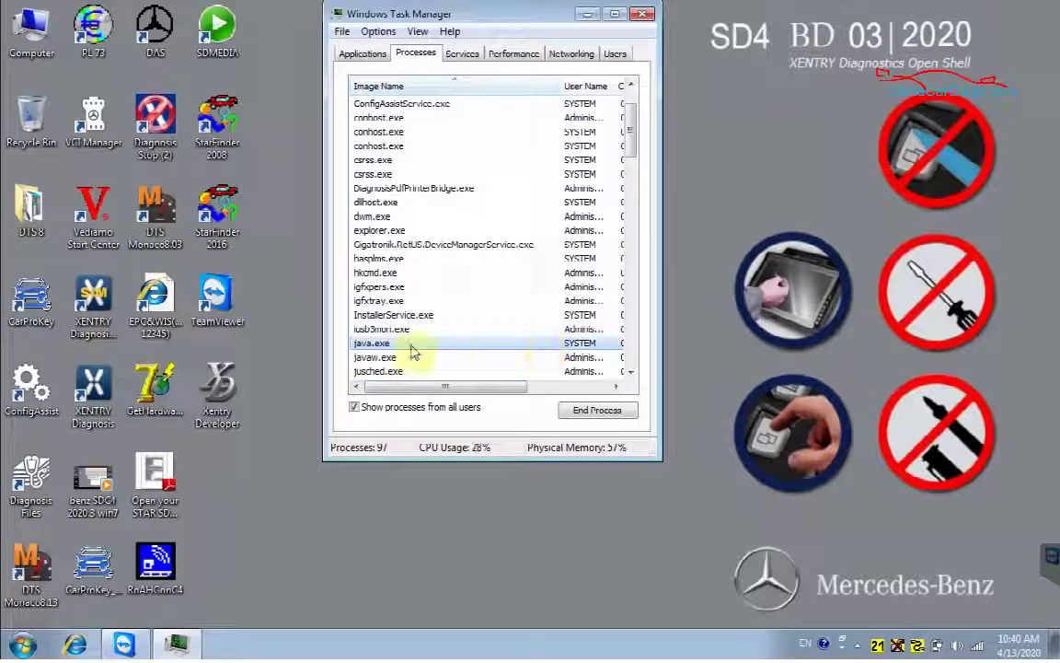
{"action": "left_click", "coordinate": [598, 411]}
{"action": "left_click", "coordinate": [574, 348]}
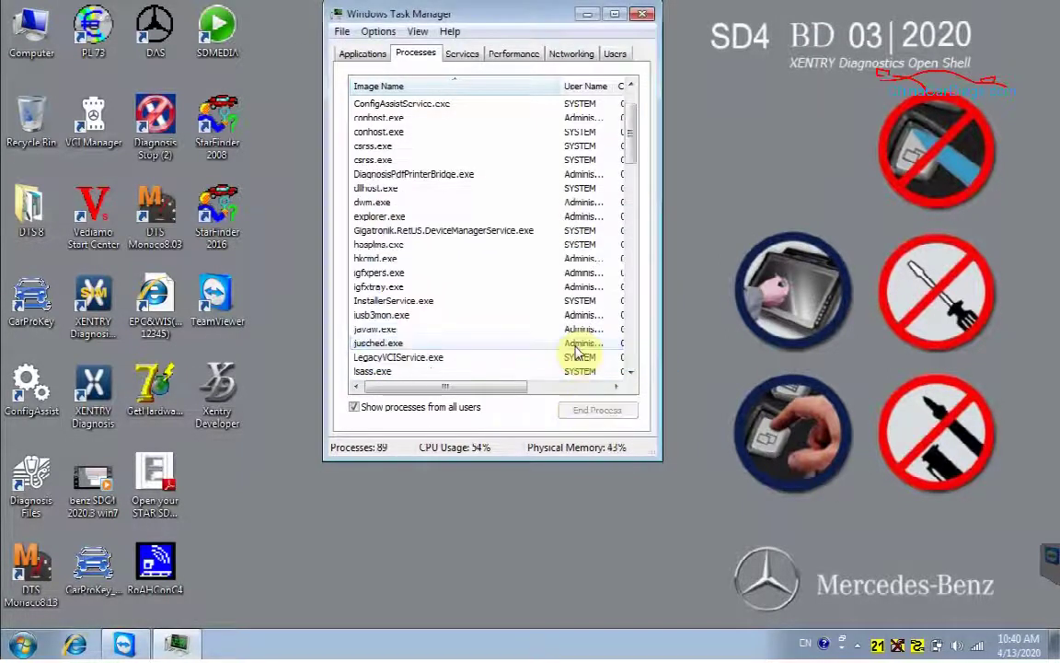
- End the javaw.exe process and close Task Manager
{"action": "left_click", "coordinate": [388, 331]}
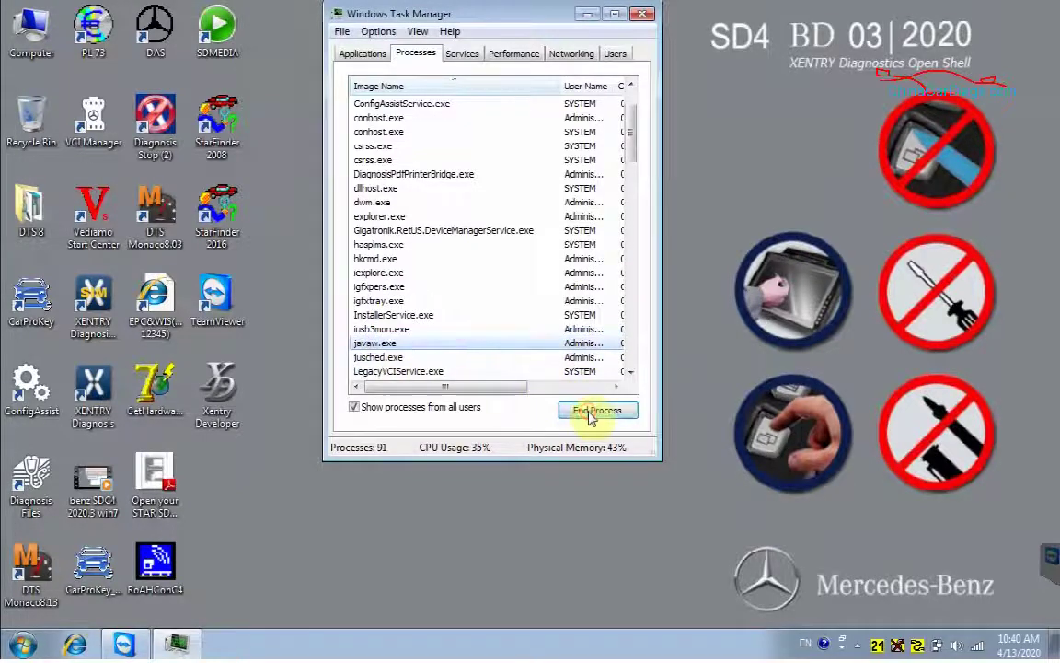
{"action": "left_click", "coordinate": [585, 411]}
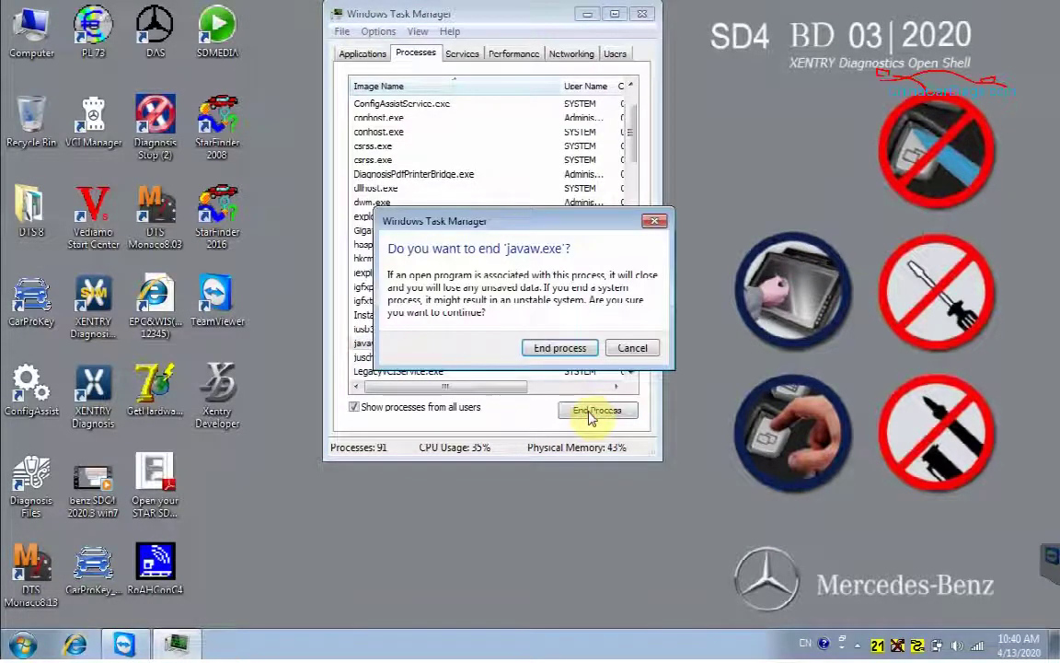
{"action": "left_click", "coordinate": [559, 350]}
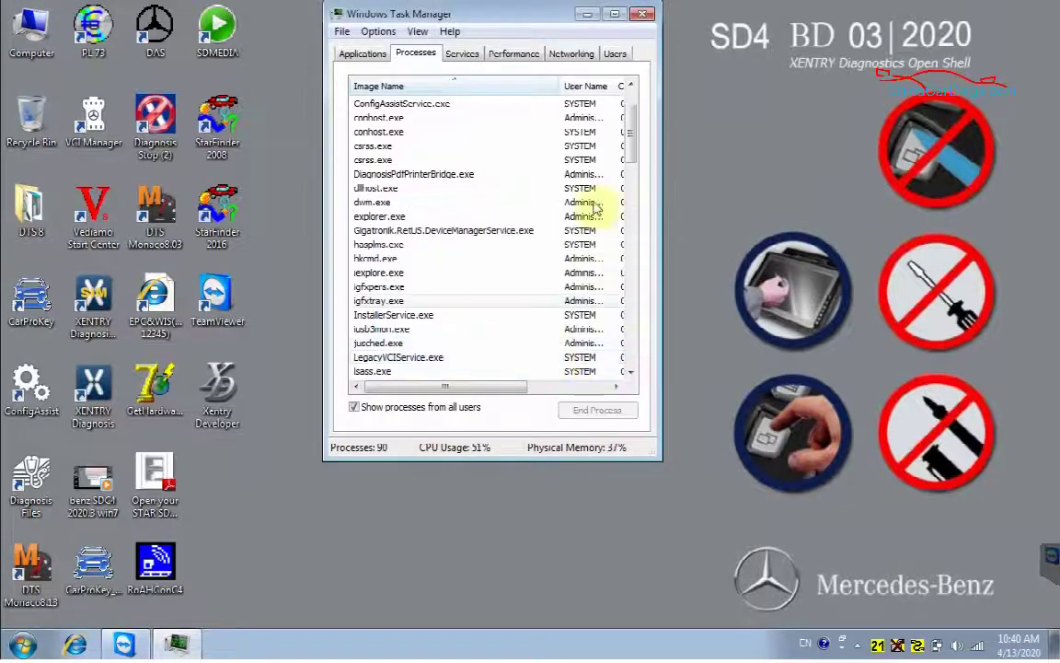
{"action": "left_click", "coordinate": [642, 15]}
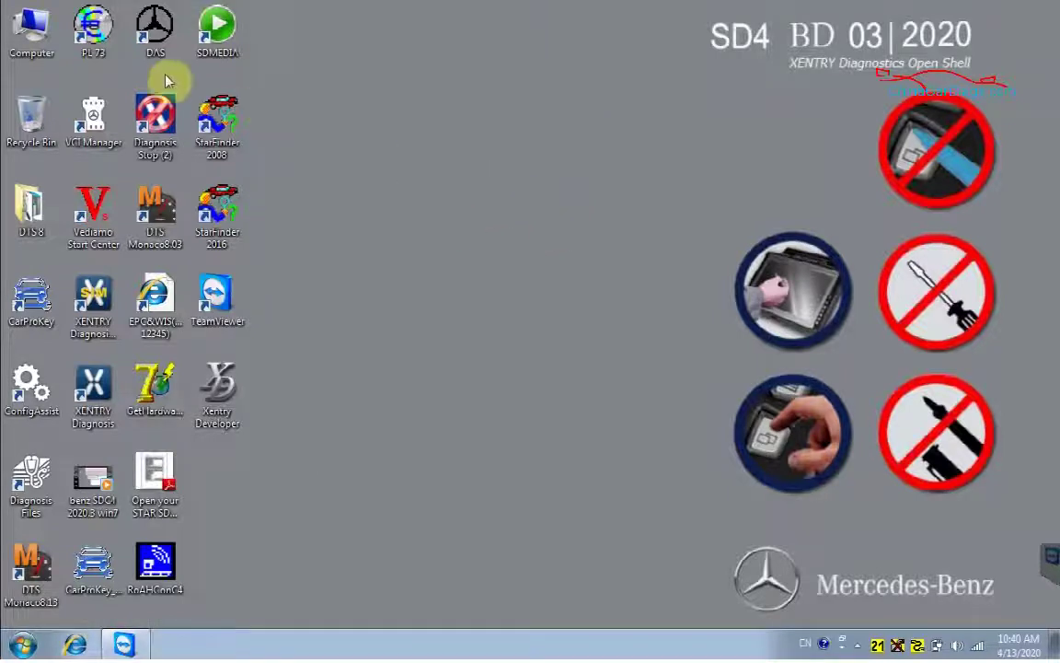
- Open the Program Files folder on Local Disk (C:) in Windows Explorer
{"action": "right_click", "coordinate": [34, 37]}
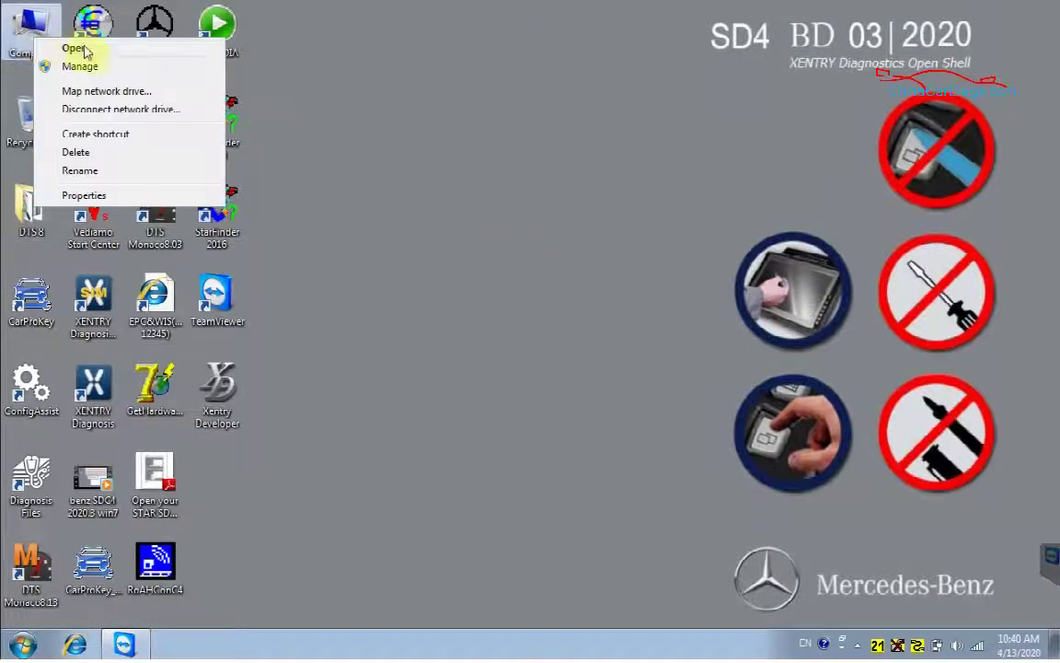
{"action": "left_click", "coordinate": [75, 49]}
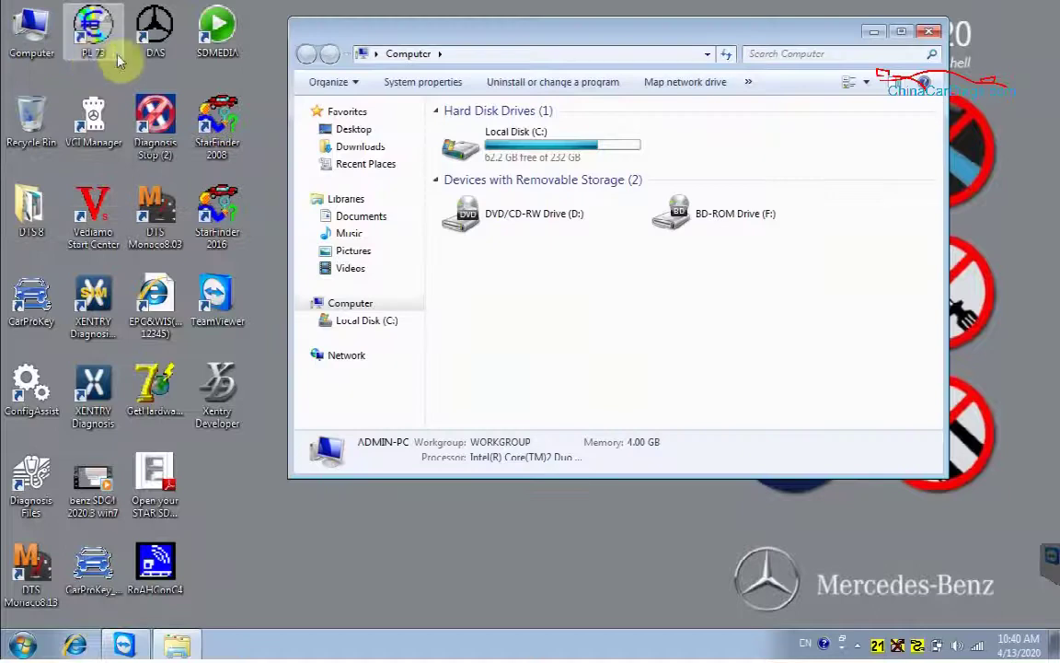
{"action": "right_click", "coordinate": [531, 140]}
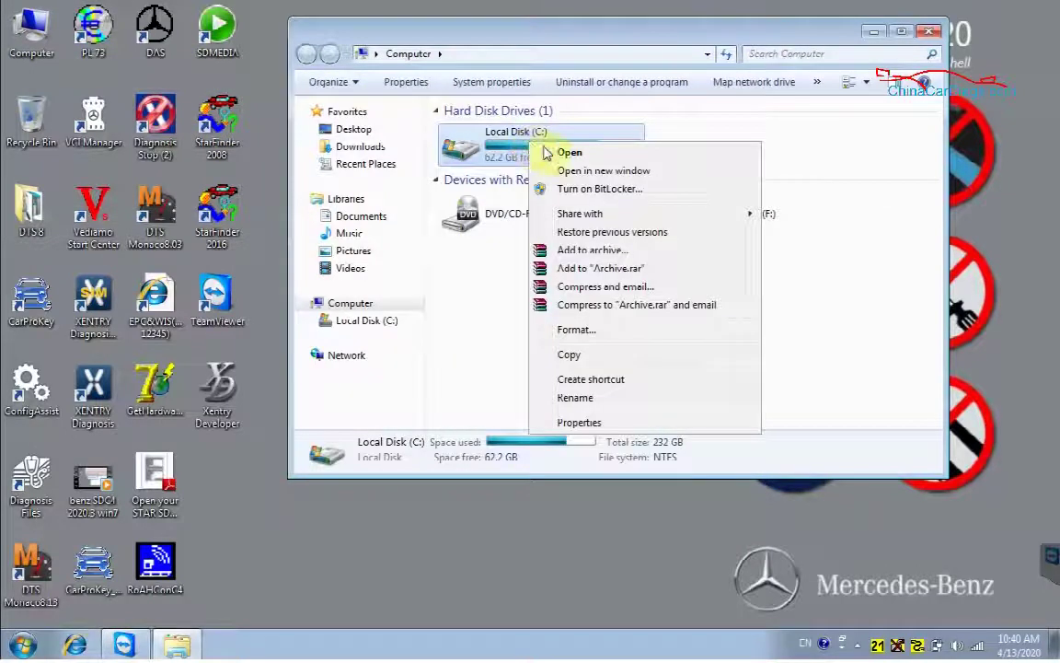
{"action": "left_click", "coordinate": [567, 155]}
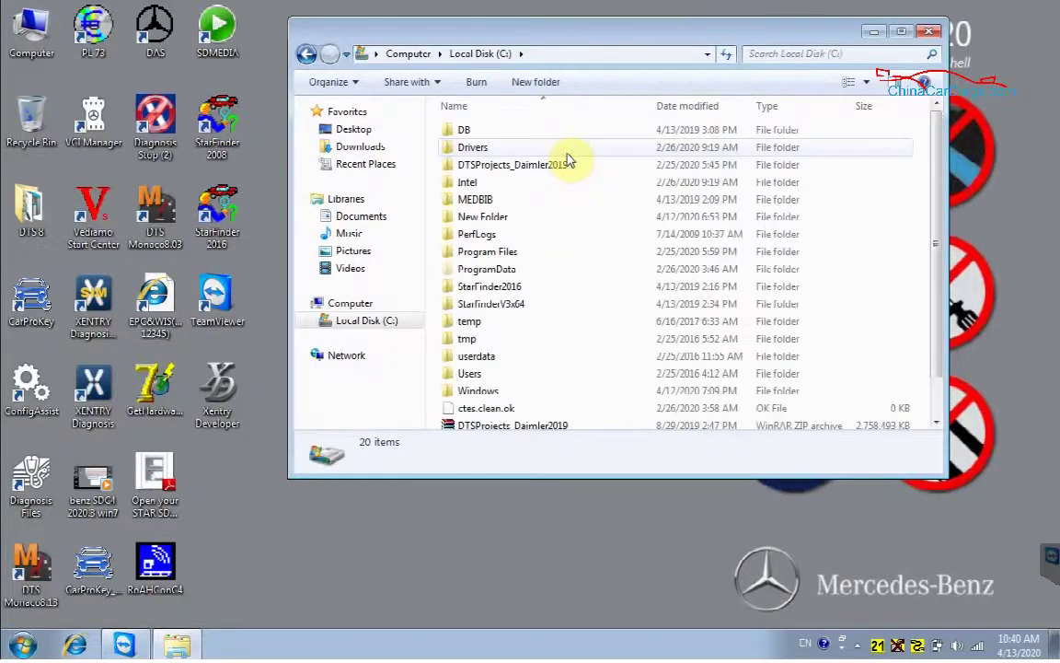
{"action": "left_click", "coordinate": [508, 254]}
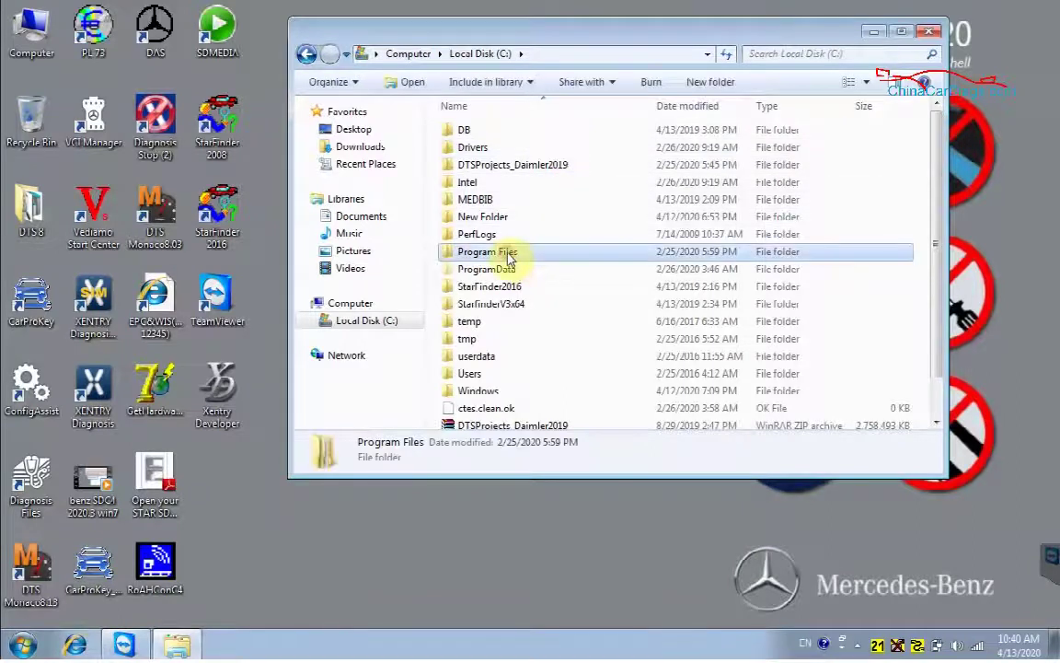
{"action": "right_click", "coordinate": [509, 260]}
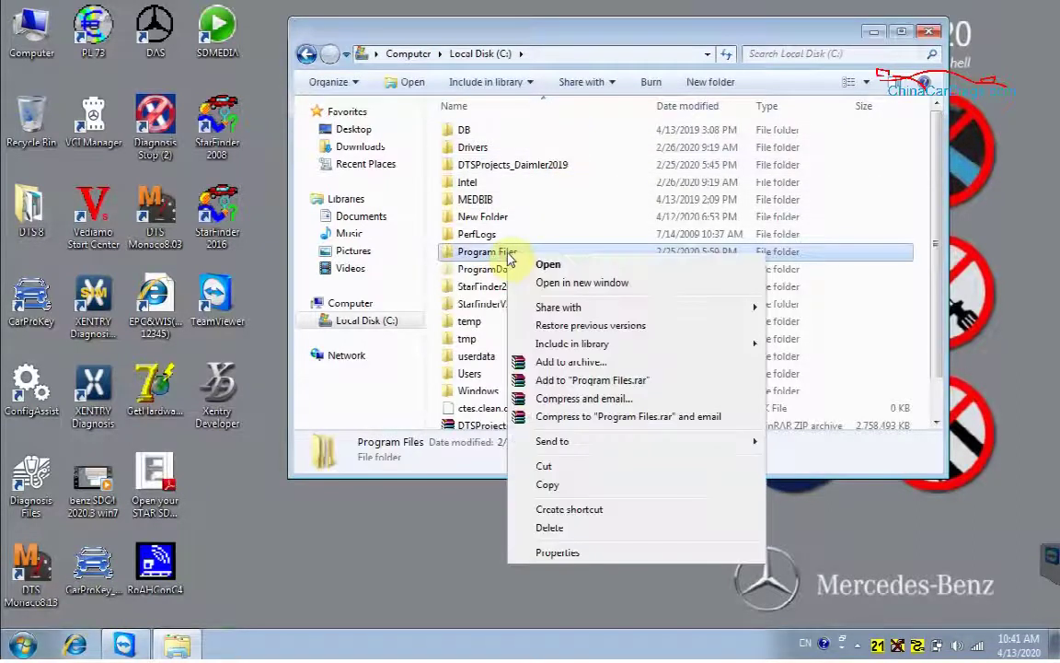
{"action": "left_click", "coordinate": [544, 266]}
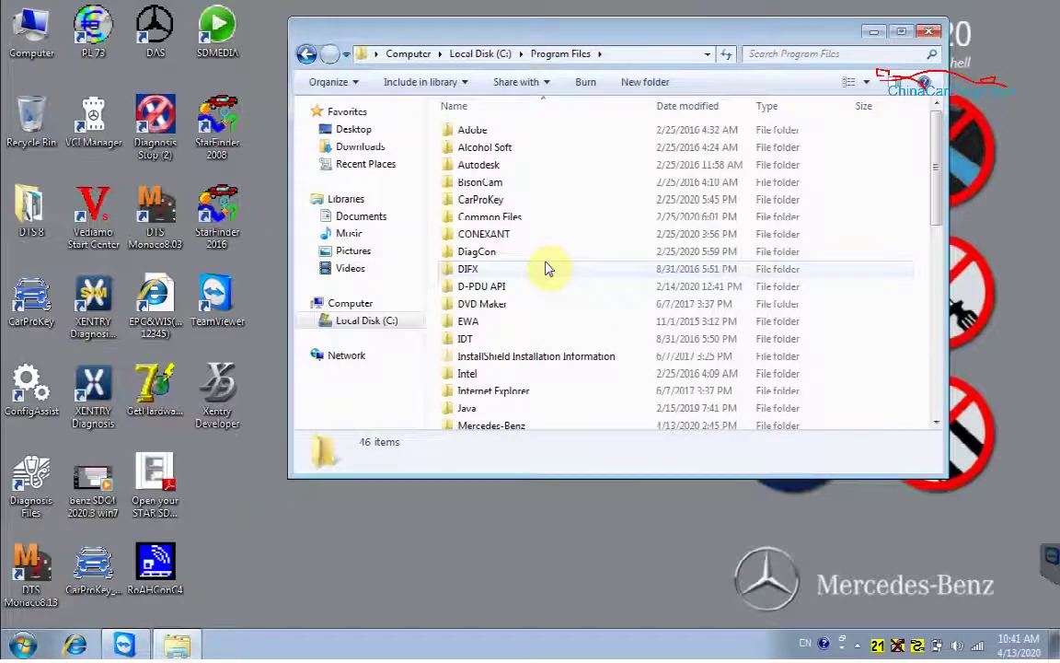
- Open the AddOn Center folder inside the Mercedes-Benz folder
{"action": "left_click", "coordinate": [511, 428]}
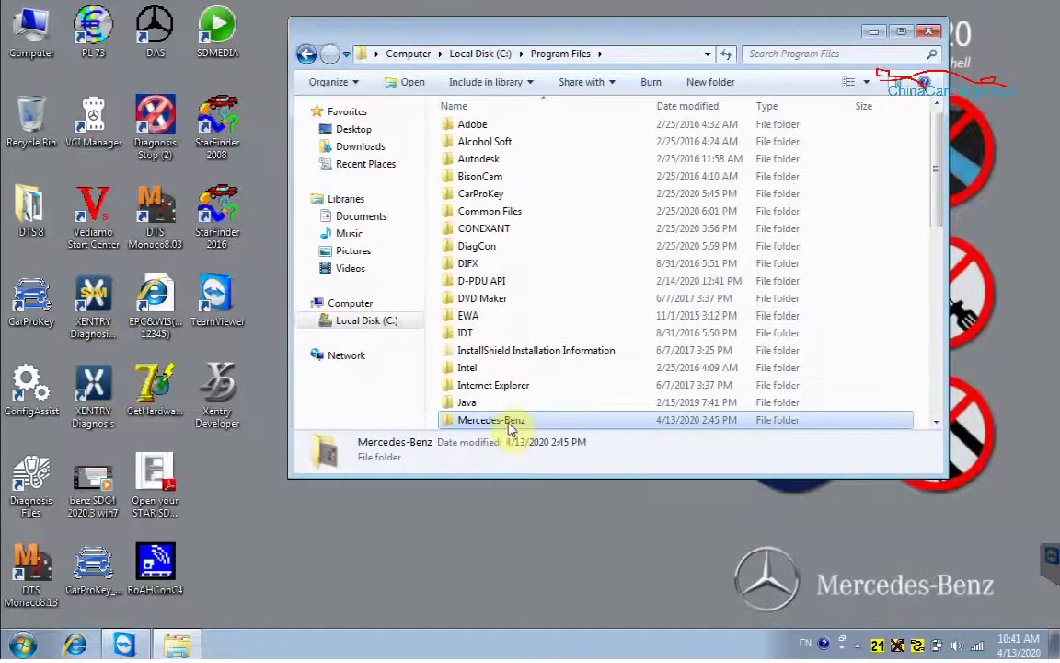
{"action": "right_click", "coordinate": [511, 428]}
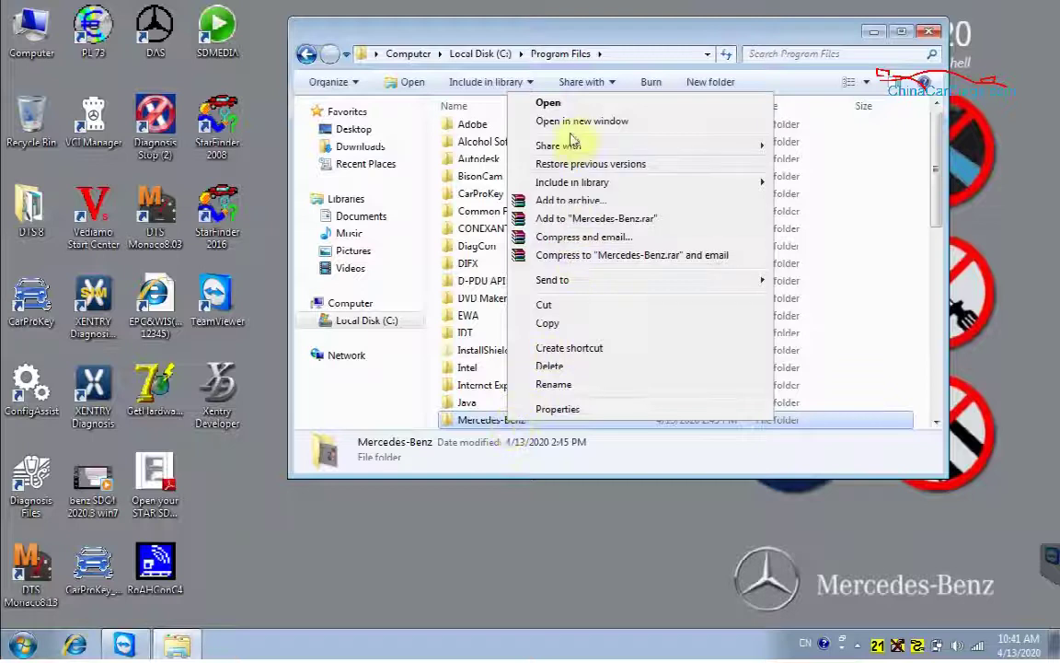
{"action": "left_click", "coordinate": [550, 104]}
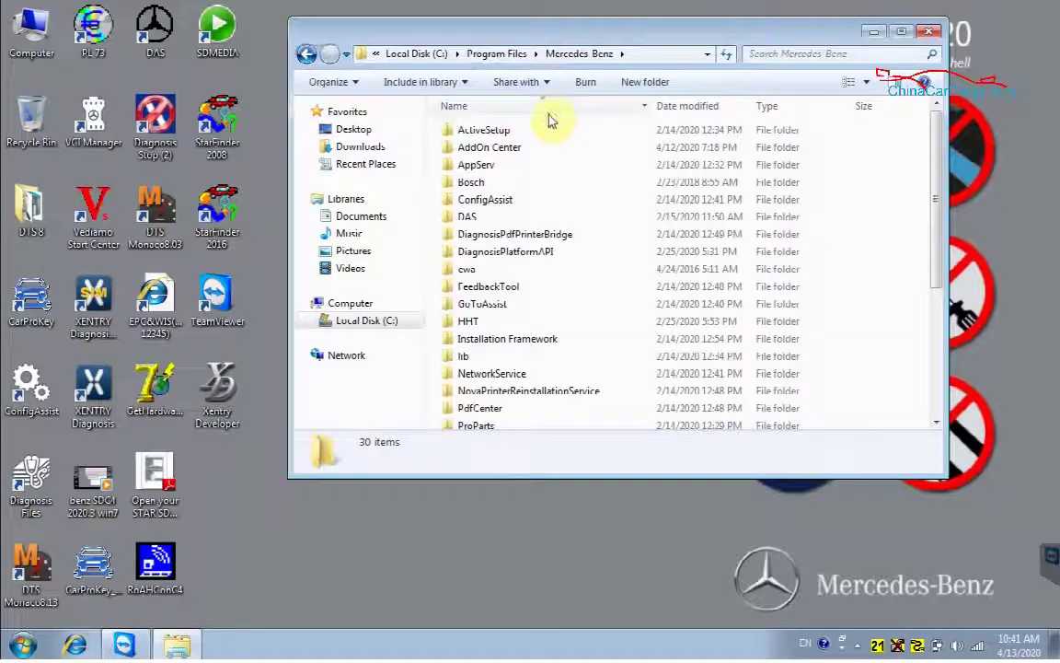
{"action": "left_click", "coordinate": [499, 151]}
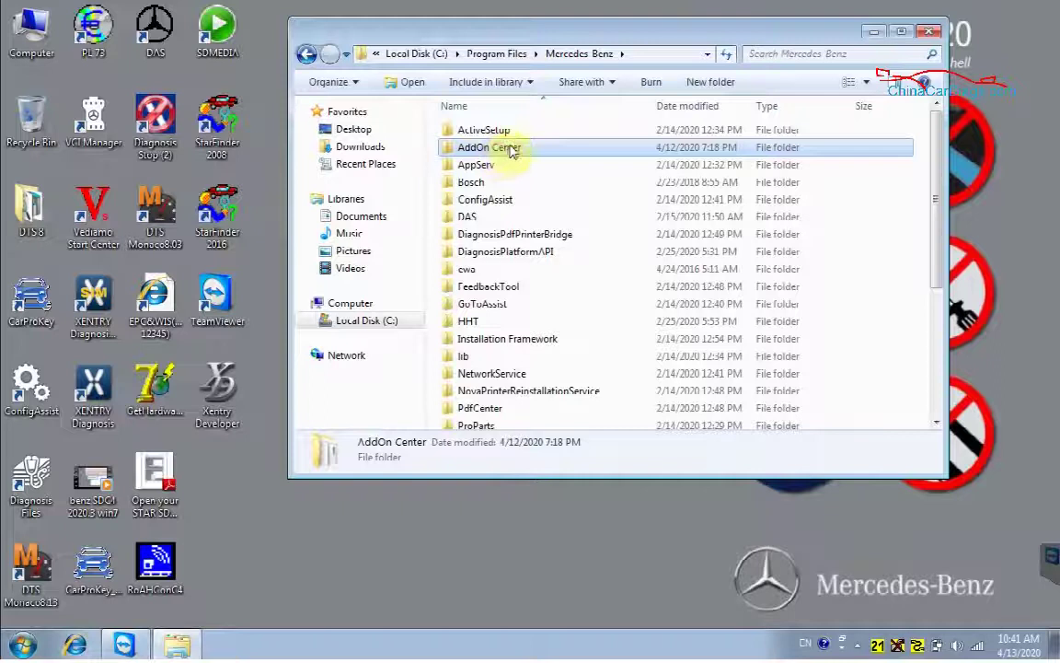
{"action": "right_click", "coordinate": [512, 151]}
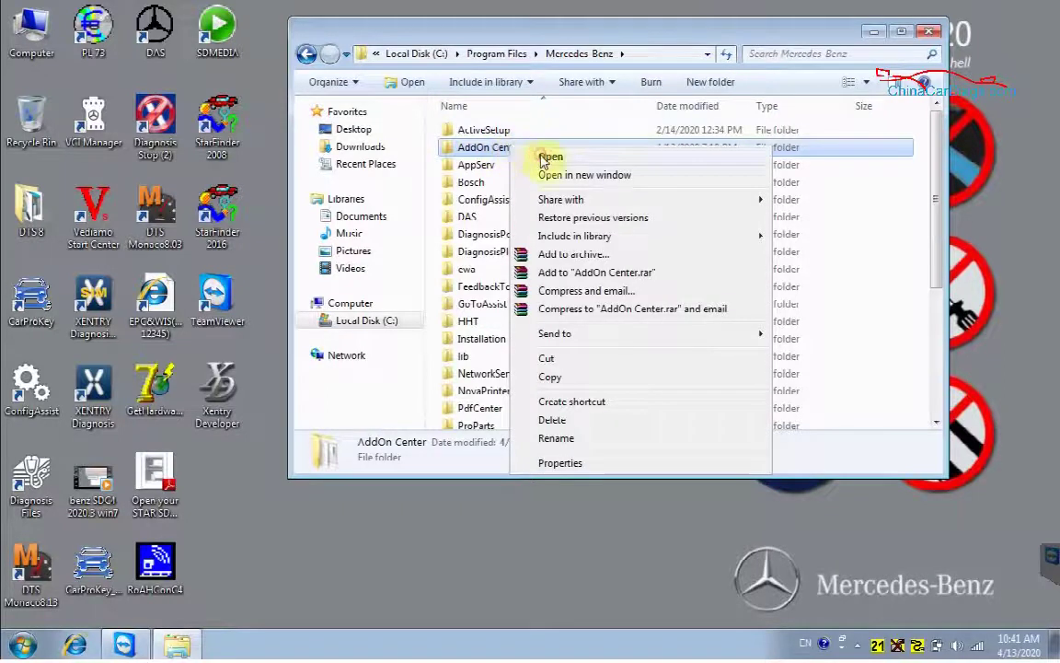
{"action": "left_click", "coordinate": [550, 157]}
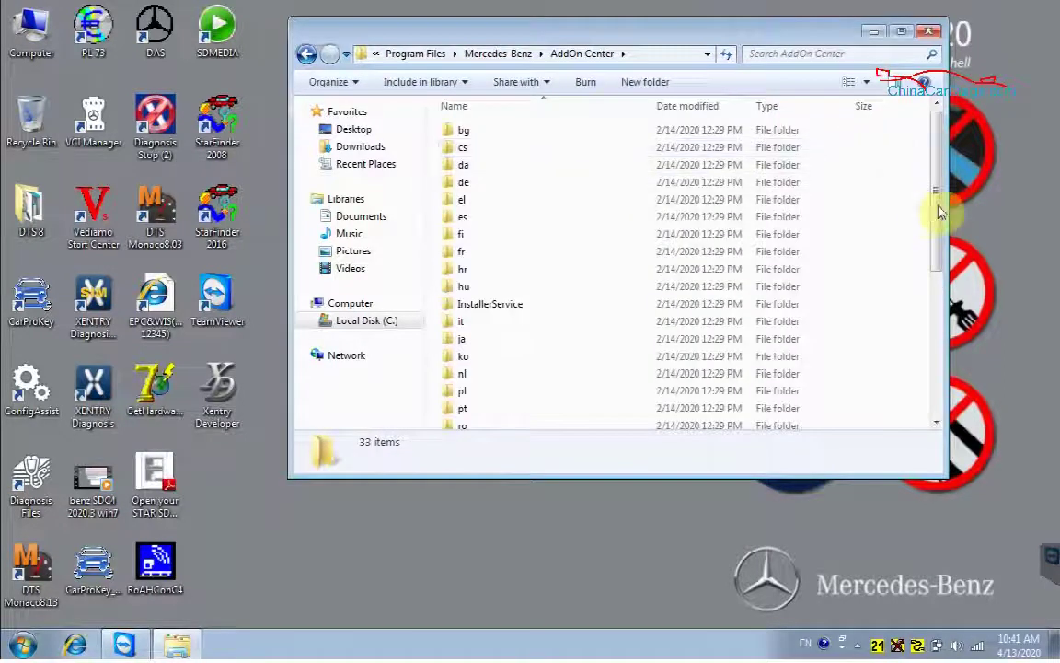
- Select the AddOnCenter application file in the AddOn Center folder
{"action": "left_click_drag", "start_coordinate": [940, 218], "coordinate": [940, 230]}
{"action": "scroll", "coordinate": [953, 300], "scroll_direction": "down", "scroll_amount": 5}
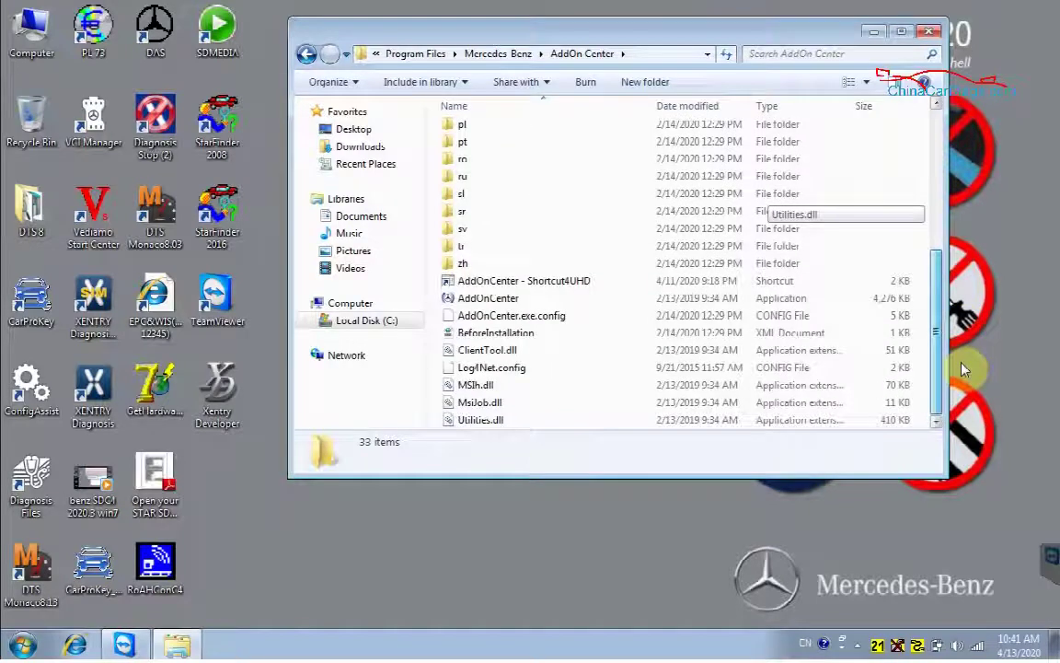
{"action": "left_click", "coordinate": [520, 300]}
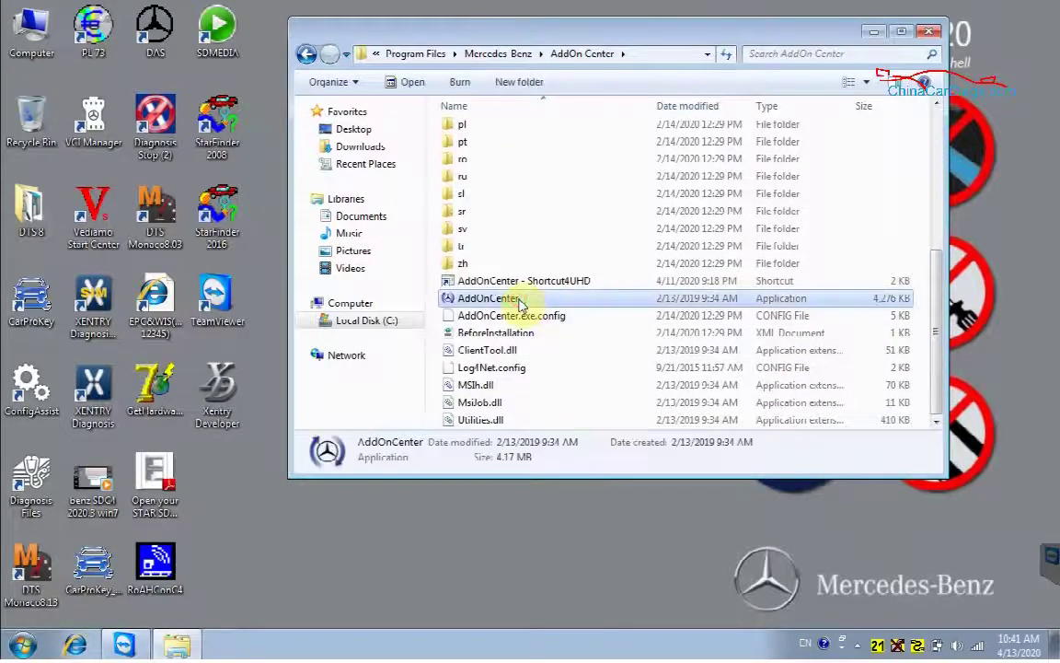
- Turn off "Hide extensions for known file types" in the folder options and apply the change
{"action": "left_click", "coordinate": [337, 85]}
{"action": "left_click", "coordinate": [359, 247]}
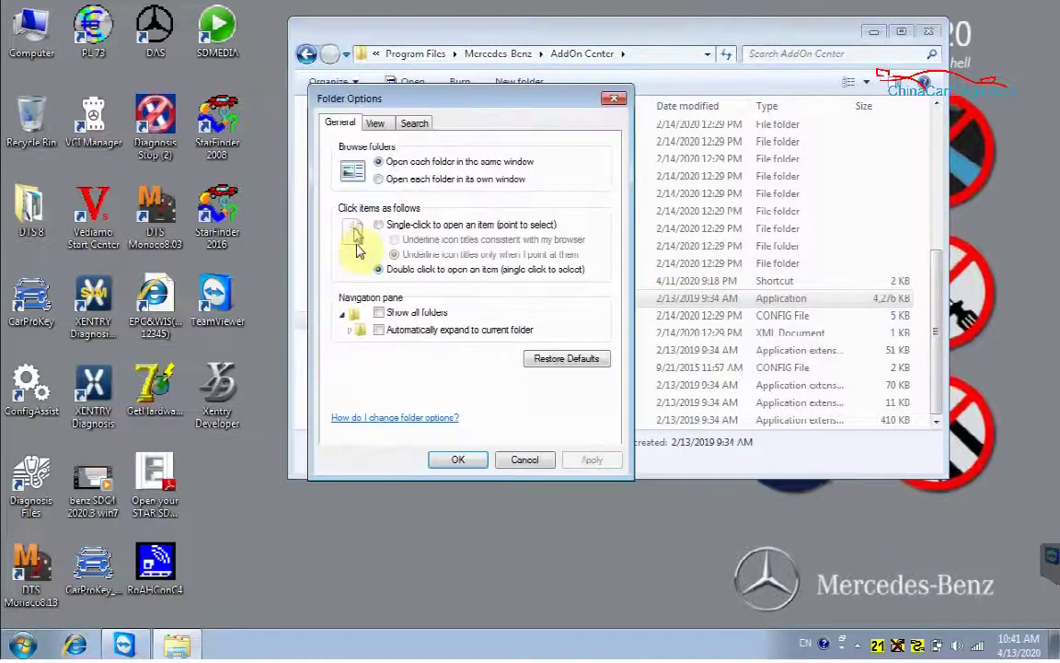
{"action": "left_click", "coordinate": [377, 125]}
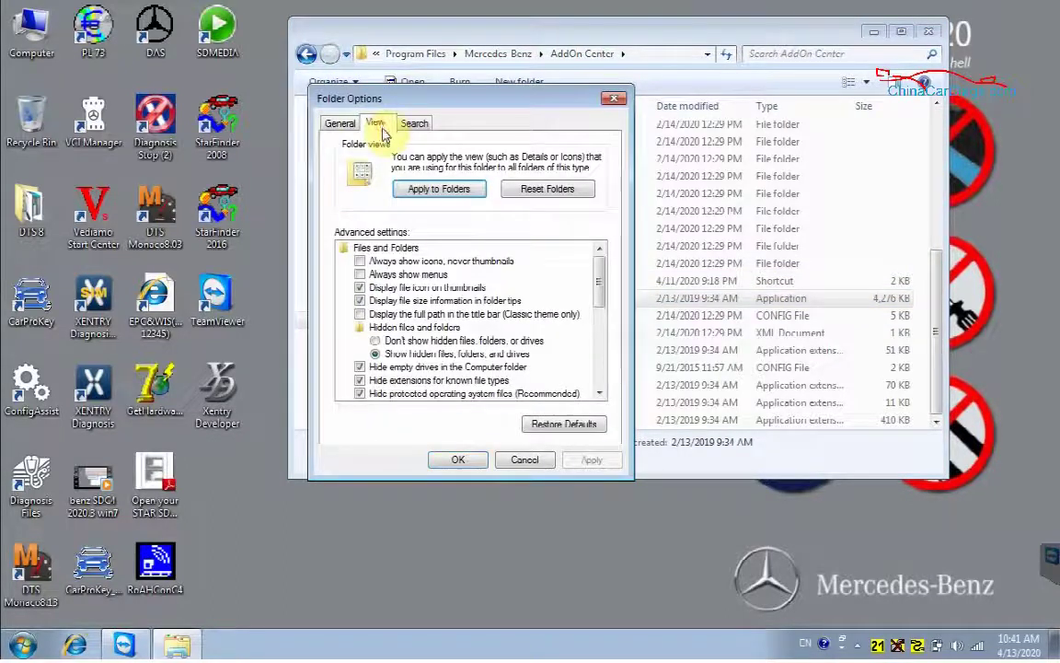
{"action": "left_click", "coordinate": [362, 380]}
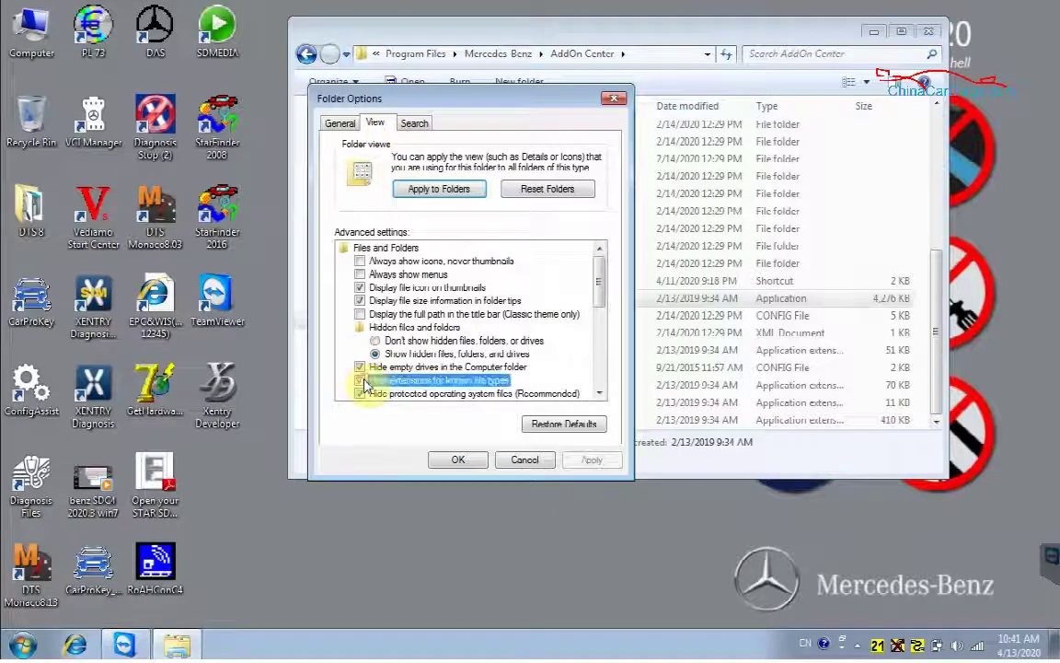
{"action": "left_click", "coordinate": [576, 462]}
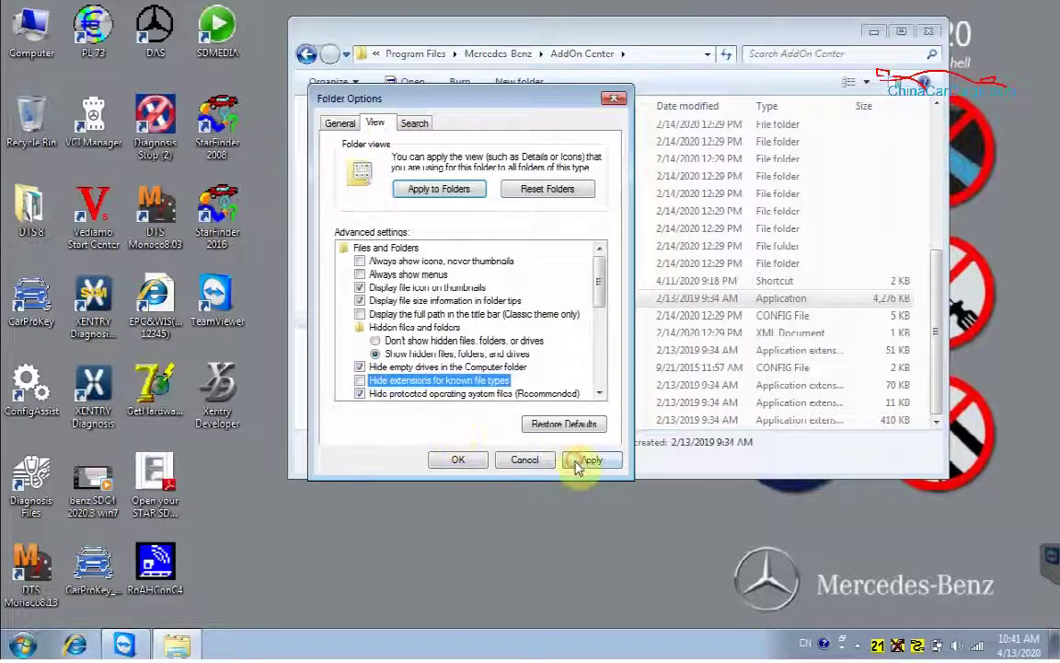
{"action": "left_click", "coordinate": [458, 460]}
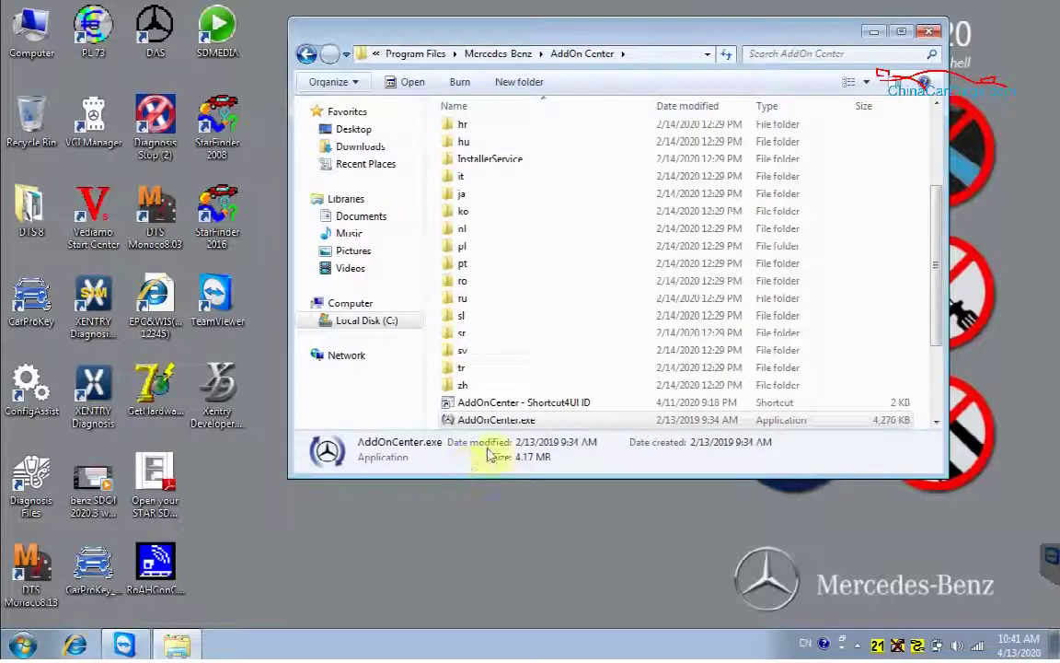
- Rename AddOnCenter.exe as AddOnCenter.exe-1 and accept the file extension change
{"action": "right_click", "coordinate": [534, 424]}
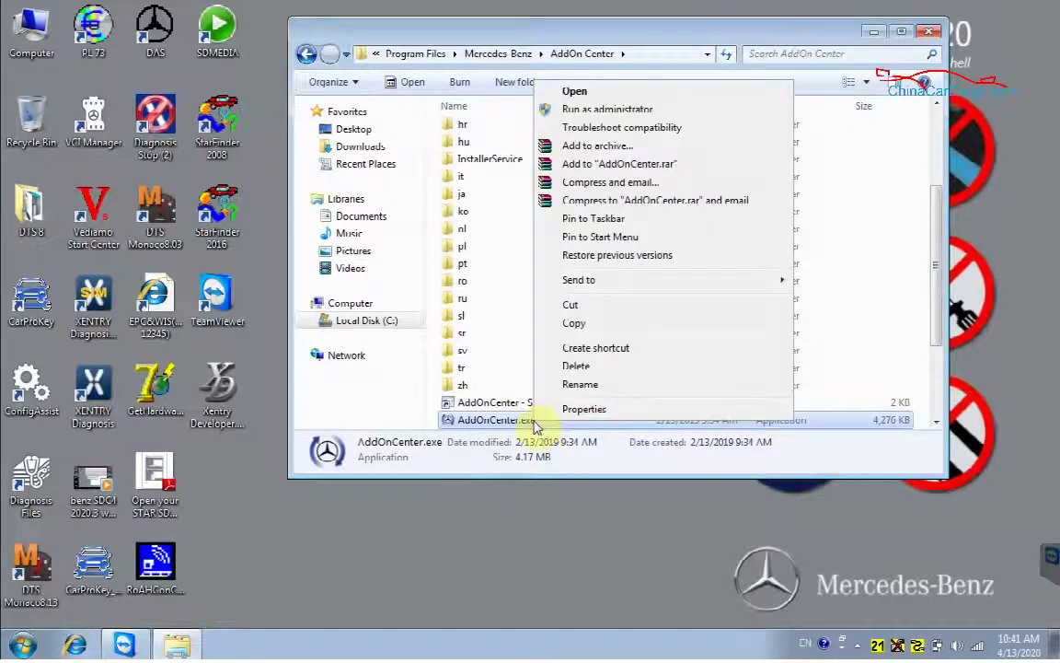
{"action": "left_click", "coordinate": [580, 384]}
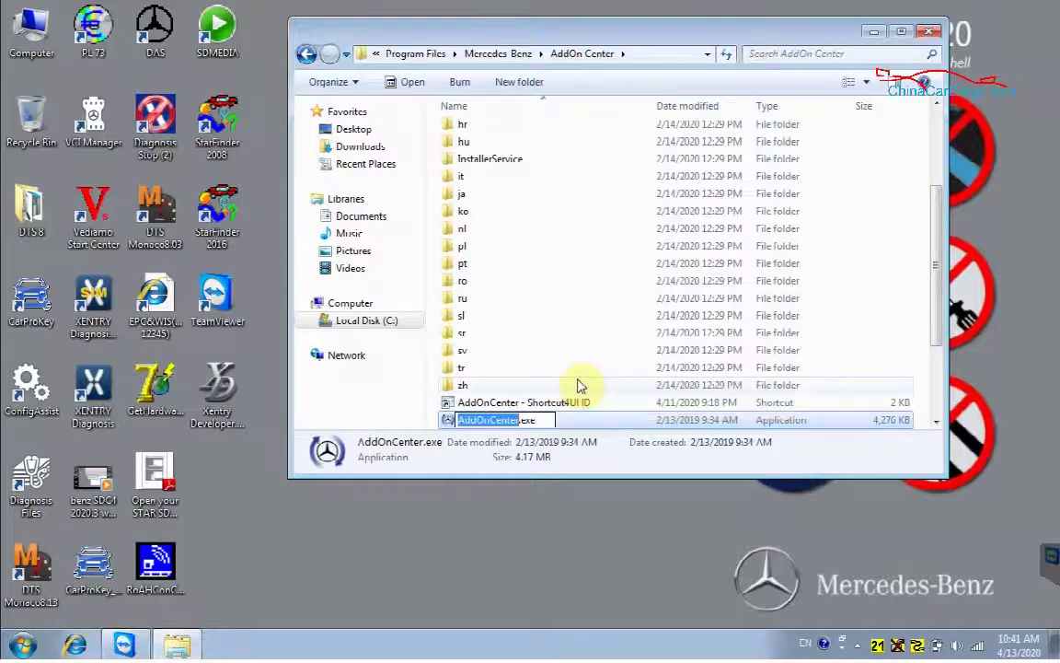
{"action": "left_click", "coordinate": [543, 420]}
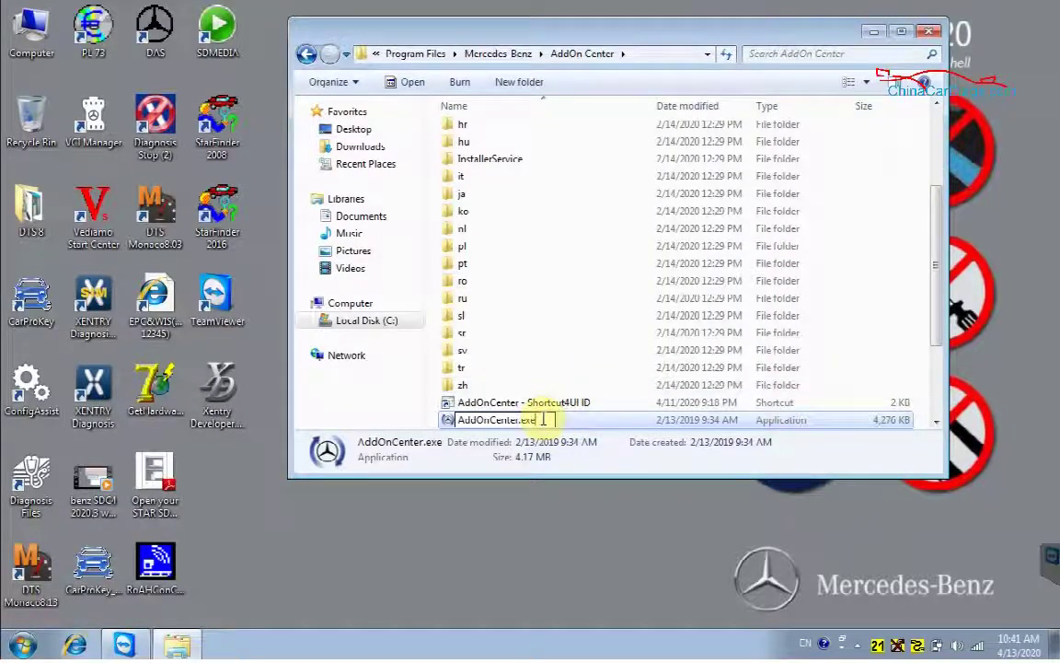
{"action": "type", "text": "-1"}
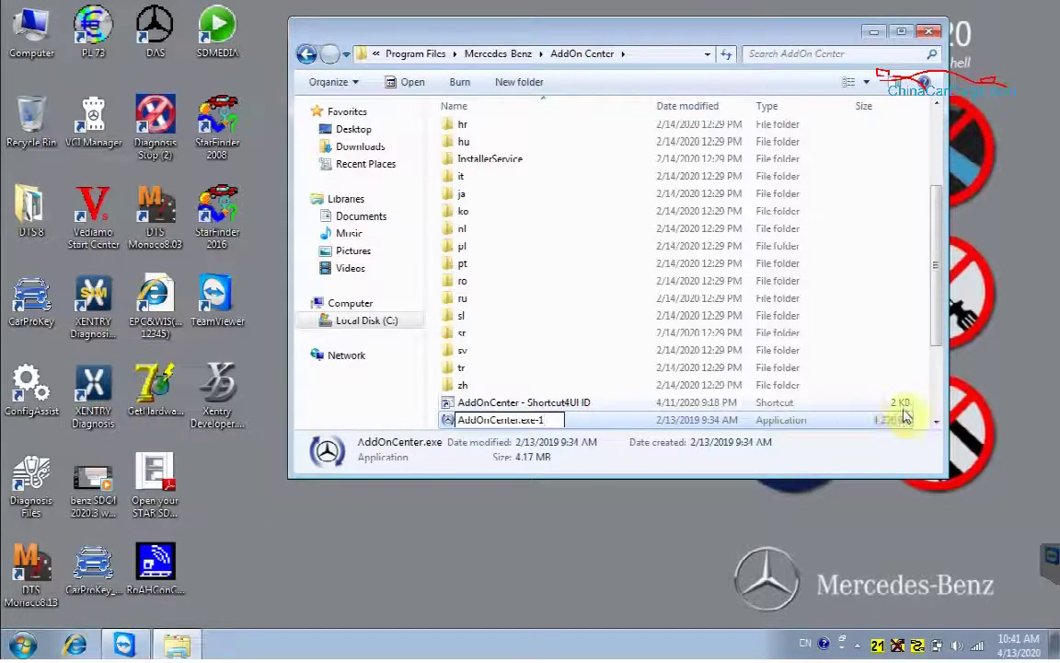
{"action": "key", "text": "Return"}
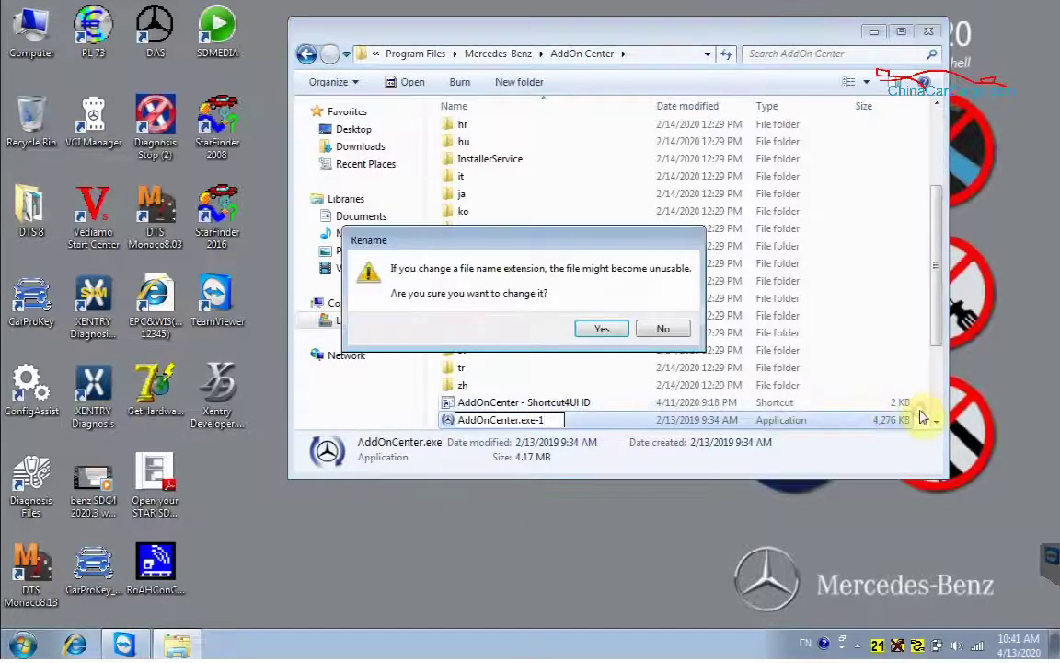
{"action": "left_click", "coordinate": [607, 330]}
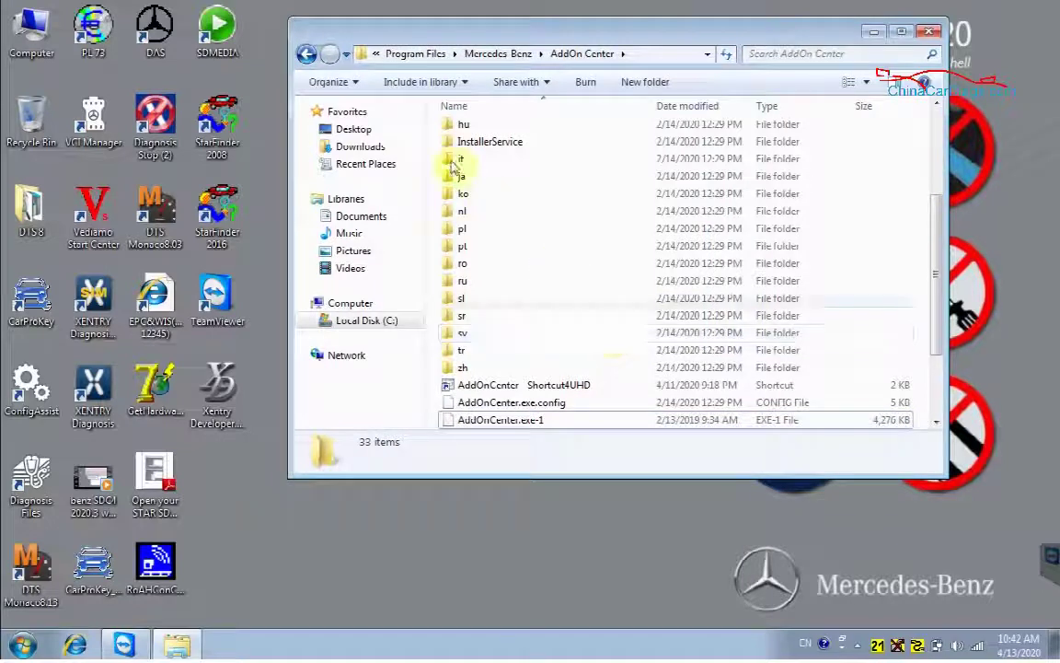
- Return to the Mercedes-Benz program folder and open its Xentry folder
{"action": "left_click", "coordinate": [305, 56]}
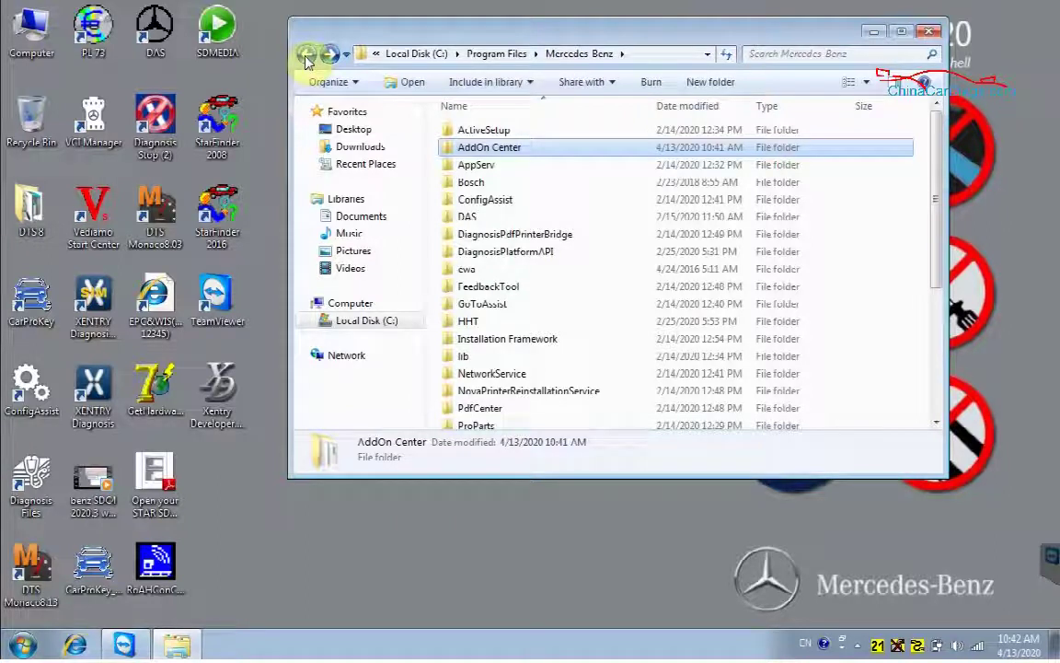
{"action": "left_click", "coordinate": [936, 424]}
{"action": "left_click", "coordinate": [936, 424]}
{"action": "left_click", "coordinate": [936, 424]}
{"action": "left_click", "coordinate": [936, 425]}
{"action": "left_click", "coordinate": [936, 425]}
{"action": "left_click", "coordinate": [936, 425]}
{"action": "left_click", "coordinate": [936, 424]}
{"action": "left_click", "coordinate": [936, 424]}
{"action": "left_click", "coordinate": [936, 424]}
{"action": "left_click", "coordinate": [936, 424]}
{"action": "left_click", "coordinate": [936, 424]}
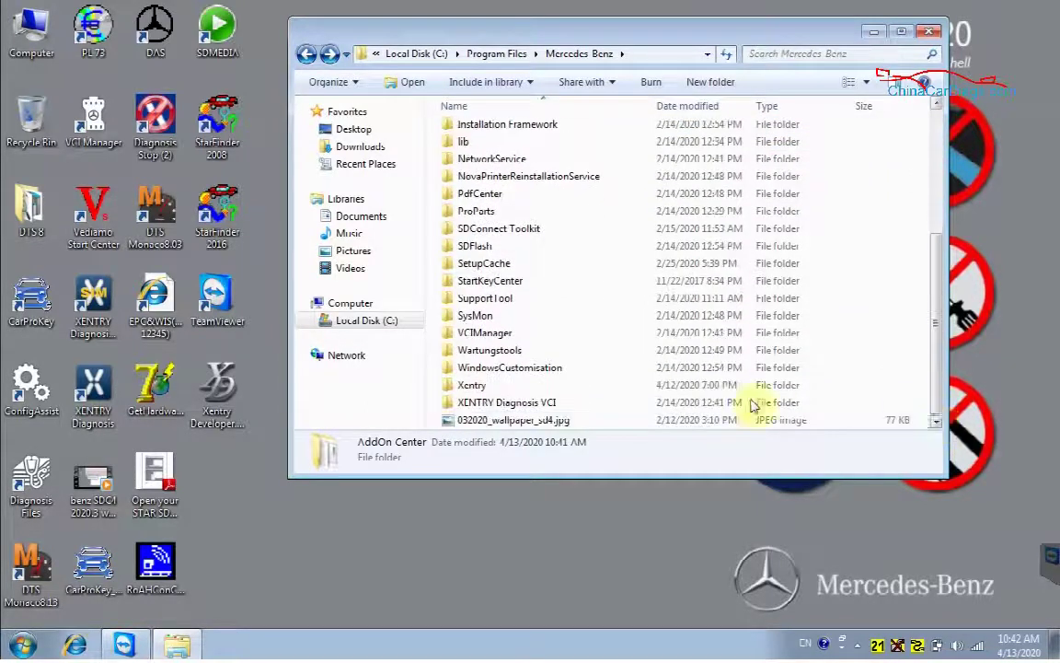
{"action": "left_click", "coordinate": [522, 387]}
{"action": "right_click", "coordinate": [522, 386]}
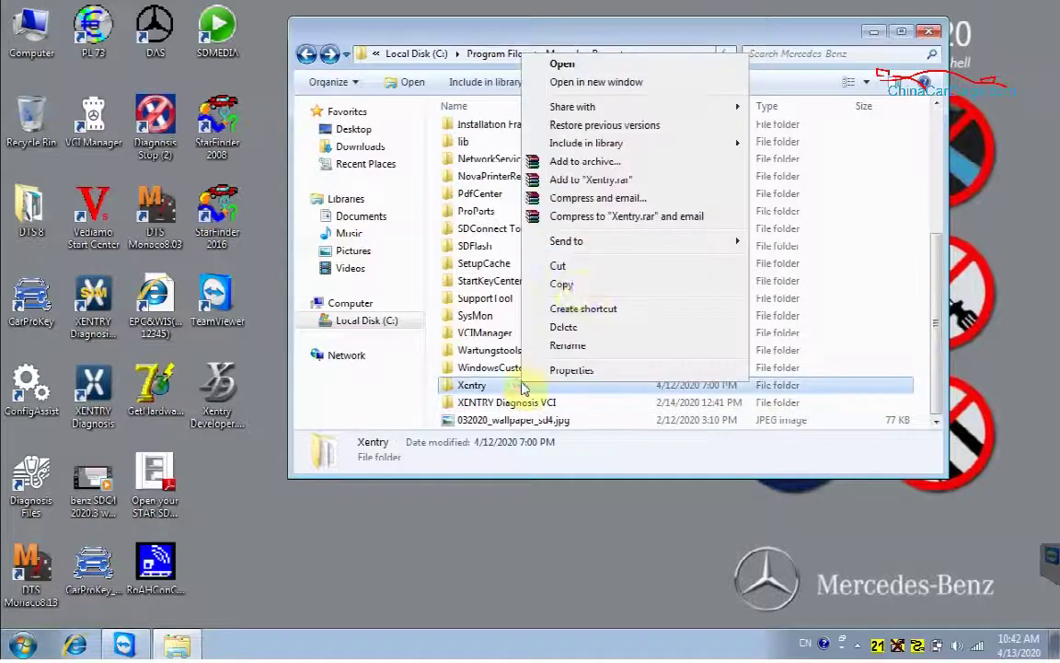
{"action": "left_click", "coordinate": [562, 66]}
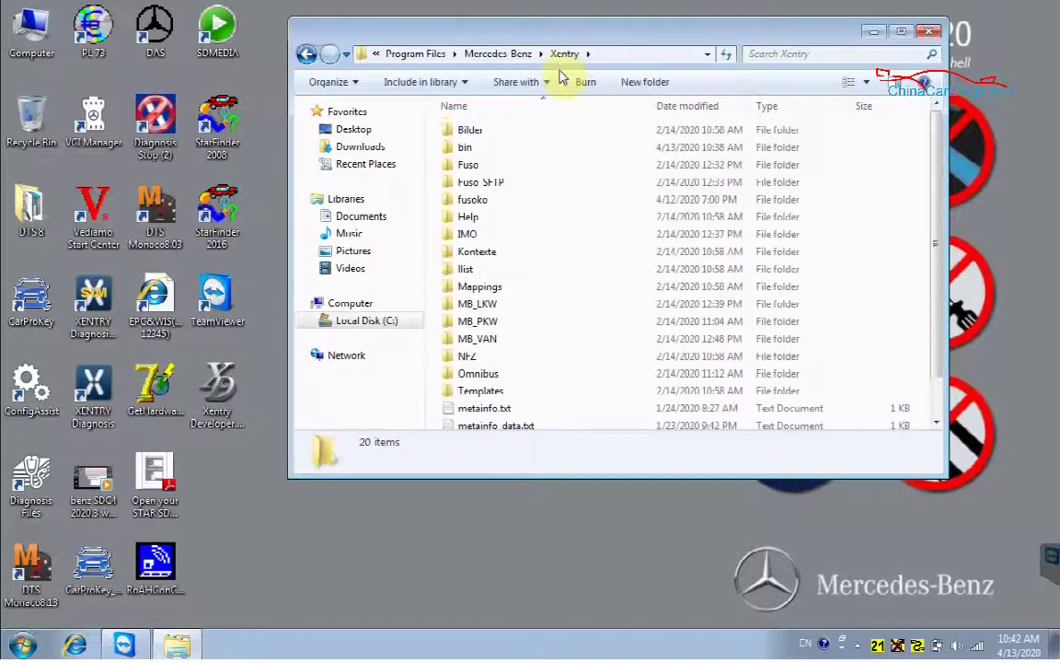
- Delete the Bilder, bin, fusoko, Kontexte, llist, Mappings, NFZ and Templates folders, plus metainfo.txt, metainfo_data.txt, start_Xentry.ini and ValidPeriod.txt, from the Xentry folder
{"action": "left_click", "coordinate": [481, 134]}
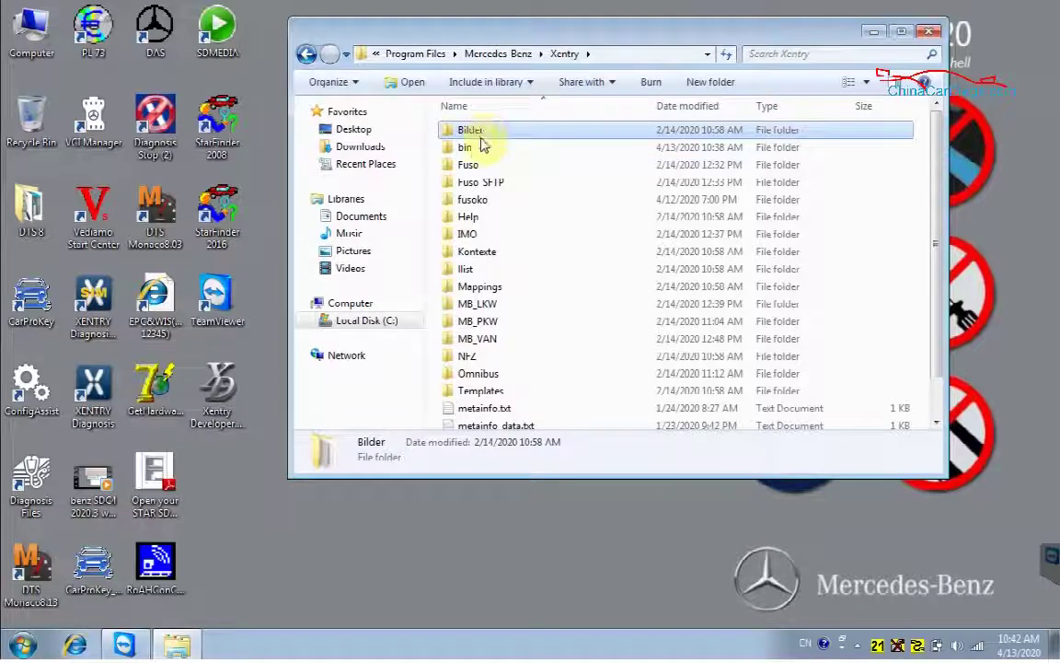
{"action": "left_click", "coordinate": [469, 149], "text": "ctrl"}
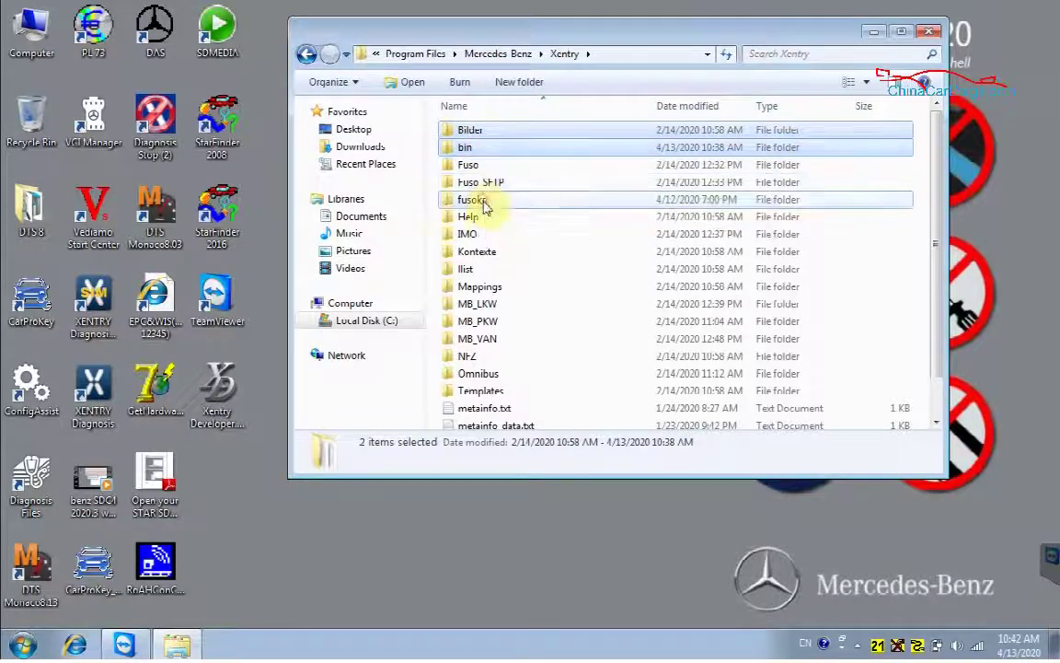
{"action": "left_click", "coordinate": [485, 201], "text": "ctrl"}
{"action": "left_click", "coordinate": [478, 253], "text": "ctrl"}
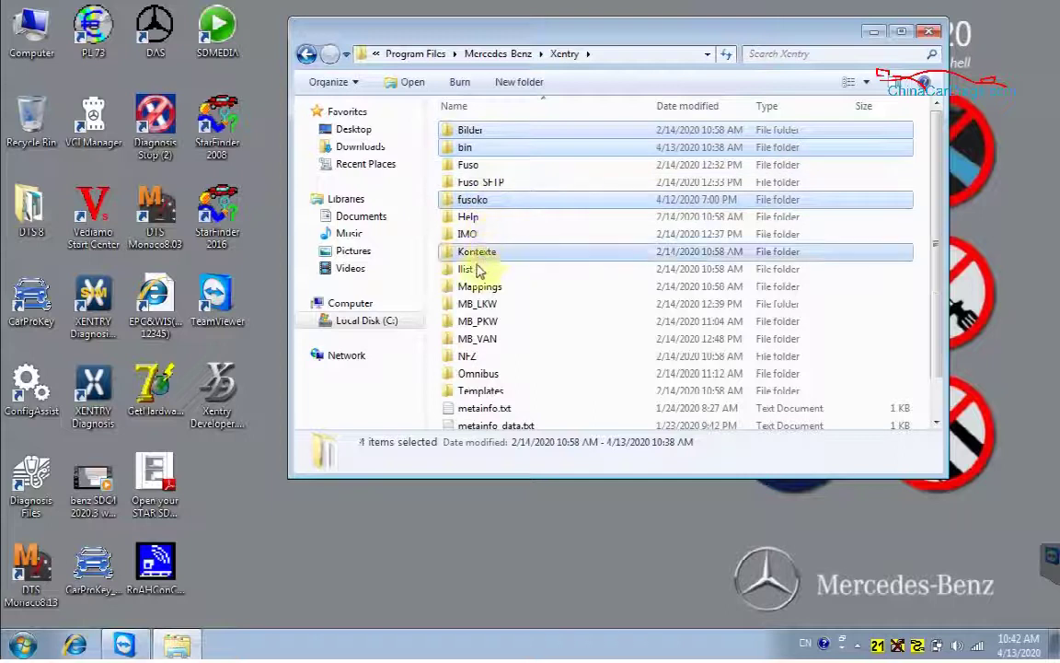
{"action": "left_click", "coordinate": [467, 269], "text": "ctrl"}
{"action": "left_click", "coordinate": [478, 287], "text": "ctrl"}
{"action": "left_click", "coordinate": [471, 357], "text": "ctrl"}
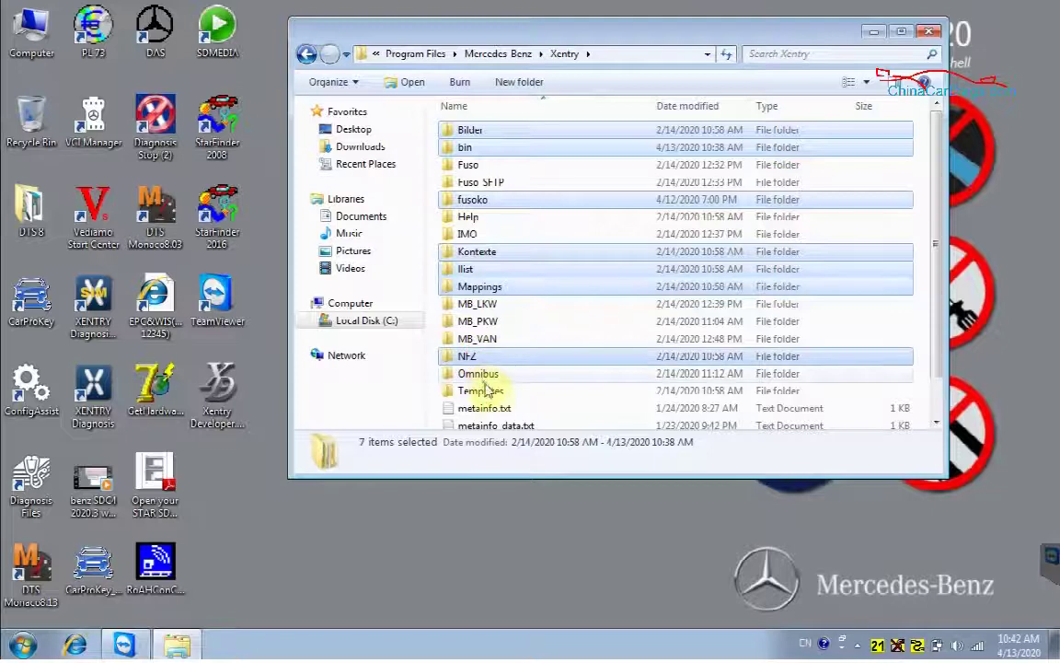
{"action": "left_click", "coordinate": [493, 392], "text": "ctrl"}
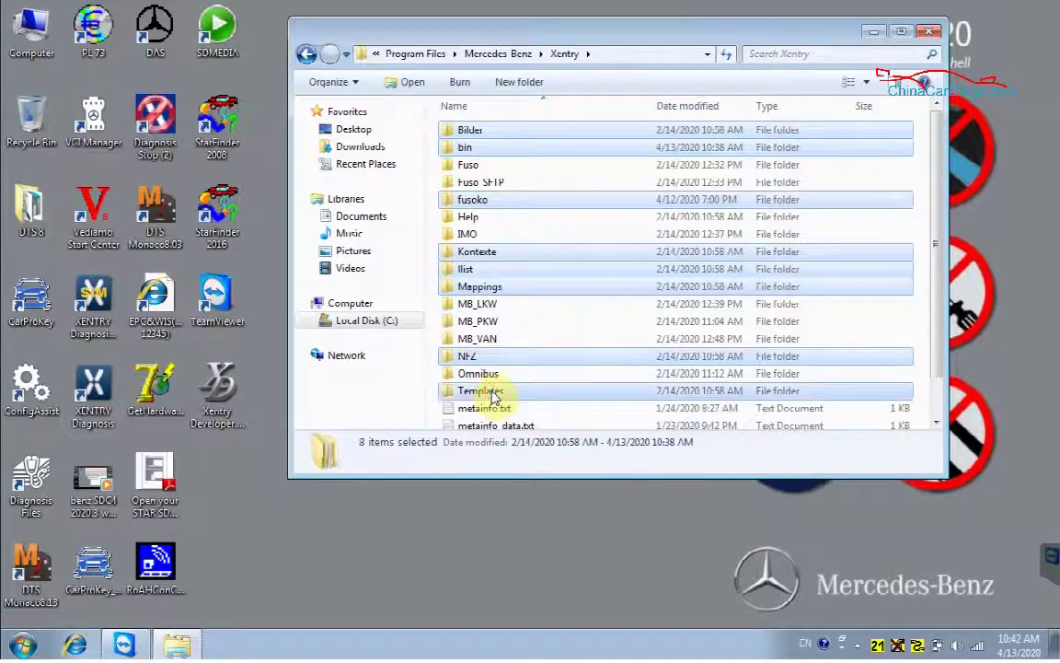
{"action": "left_click_drag", "start_coordinate": [933, 337], "coordinate": [936, 401]}
{"action": "left_click", "coordinate": [523, 372], "text": "ctrl"}
{"action": "left_click", "coordinate": [521, 387], "text": "ctrl"}
{"action": "left_click", "coordinate": [505, 403], "text": "ctrl"}
{"action": "left_click", "coordinate": [511, 421], "text": "ctrl"}
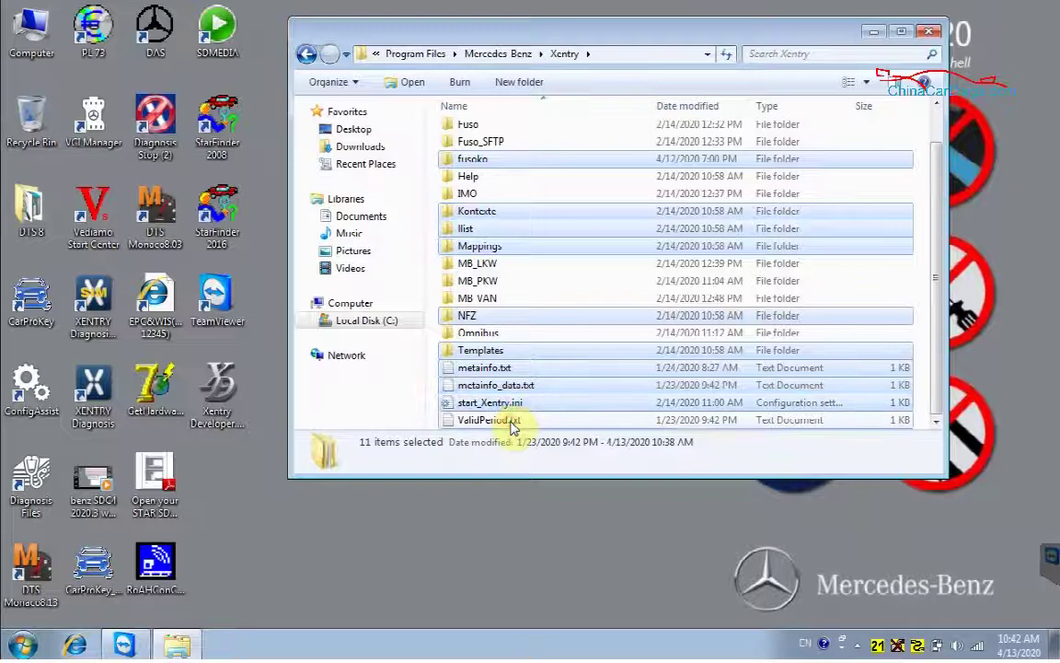
{"action": "left_click", "coordinate": [458, 421], "text": "ctrl"}
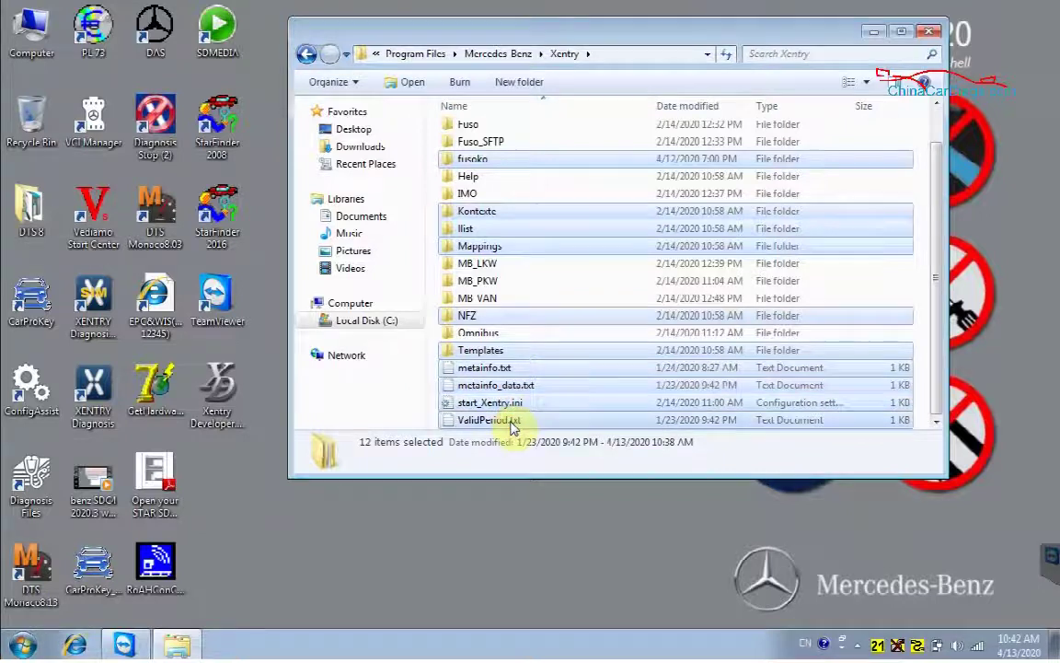
{"action": "right_click", "coordinate": [540, 359]}
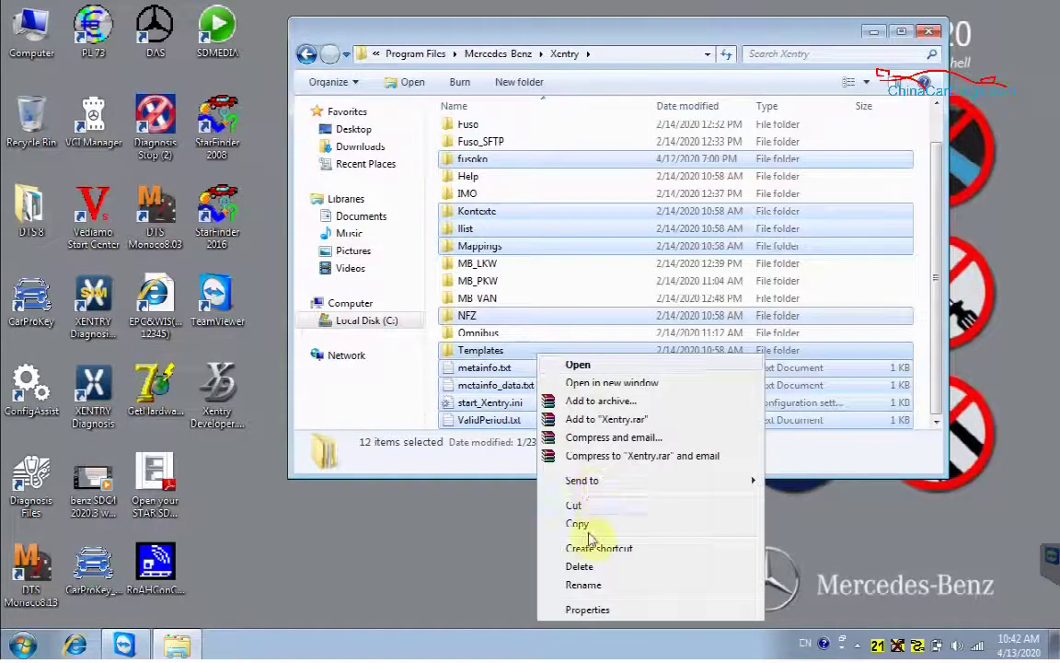
{"action": "left_click", "coordinate": [579, 565]}
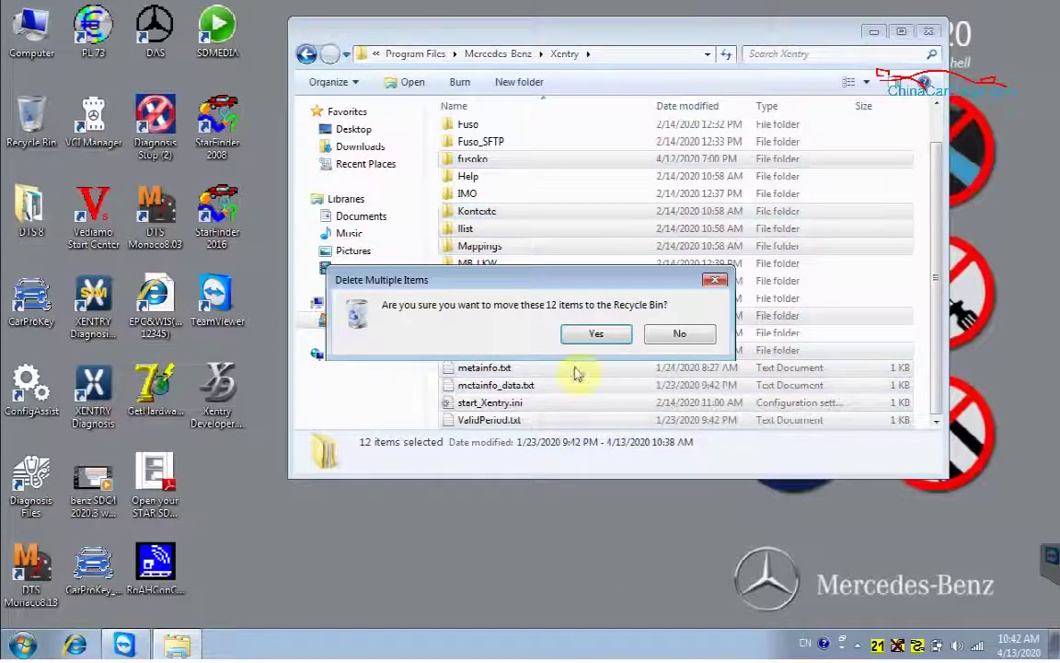
{"action": "left_click", "coordinate": [593, 334]}
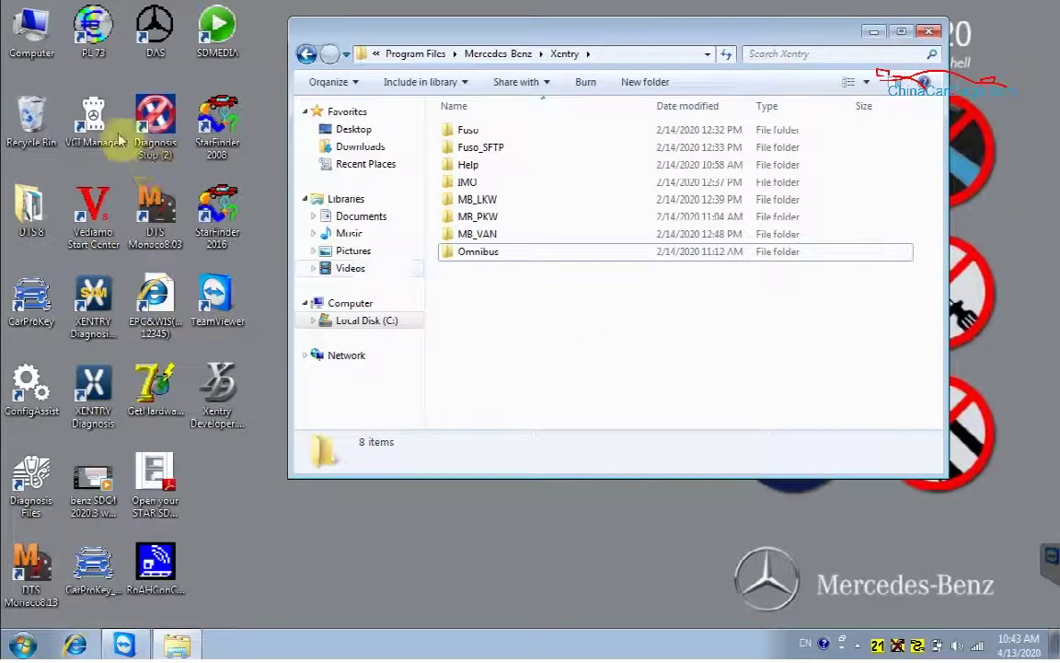
- Open Local Disk (C:) in a new Explorer window and select the Xentrypatch202003.iso disc image
{"action": "right_click", "coordinate": [33, 46]}
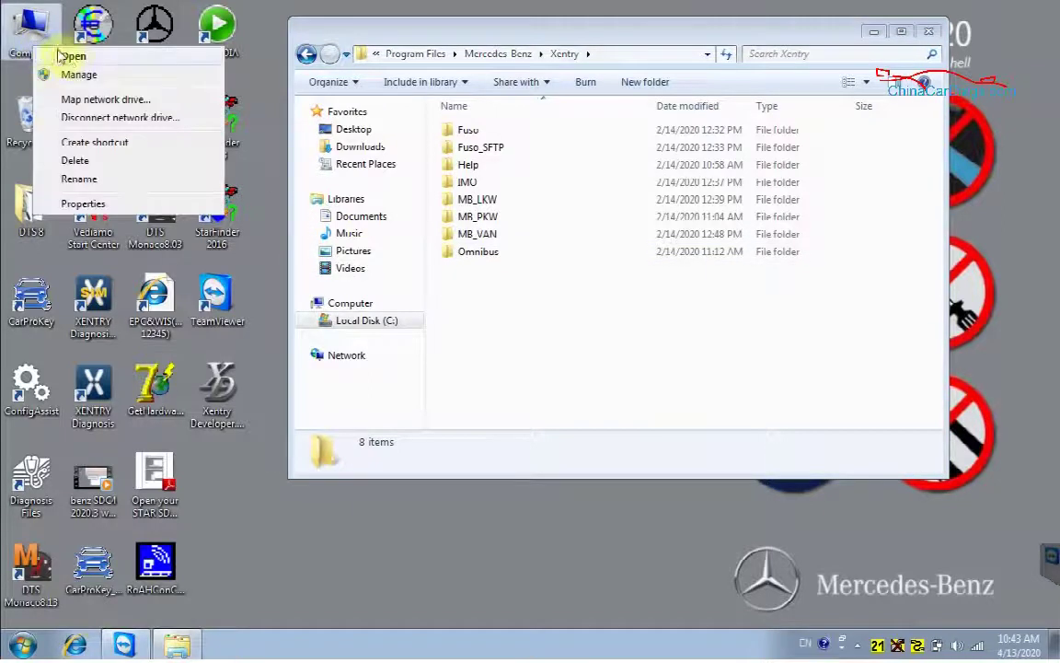
{"action": "left_click", "coordinate": [72, 57]}
{"action": "right_click", "coordinate": [509, 152]}
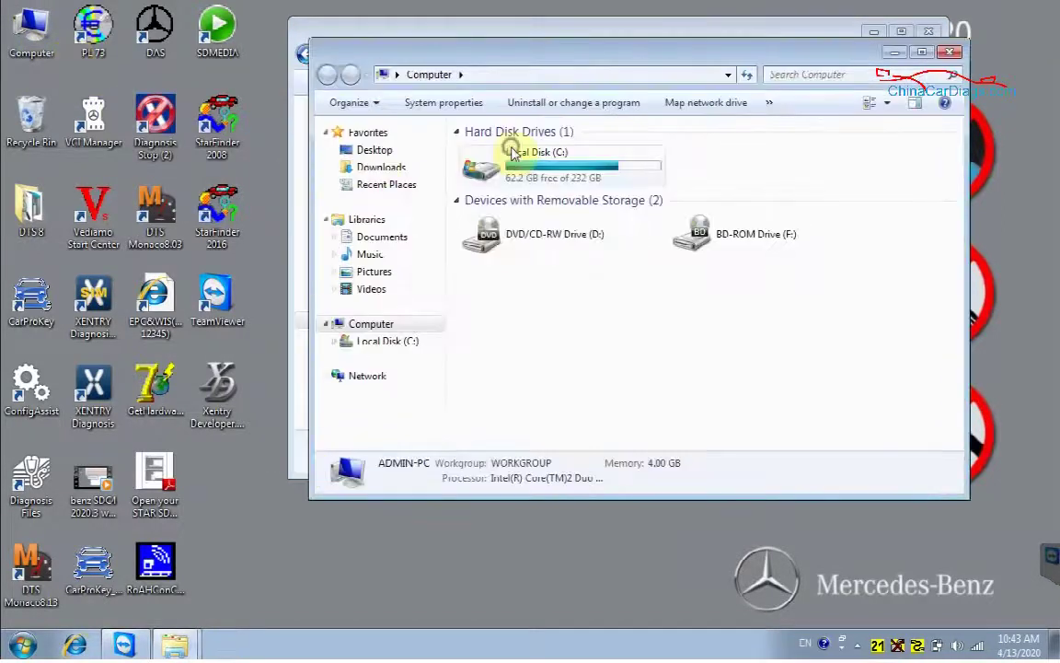
{"action": "left_click", "coordinate": [552, 160]}
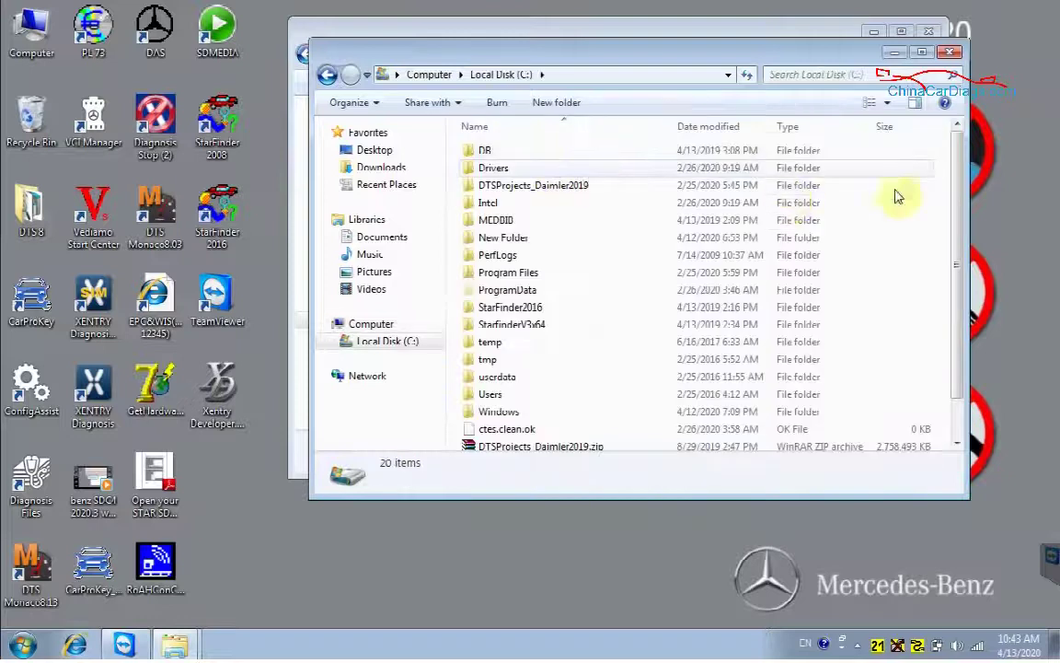
{"action": "scroll", "coordinate": [961, 180], "scroll_direction": "down", "scroll_amount": 1}
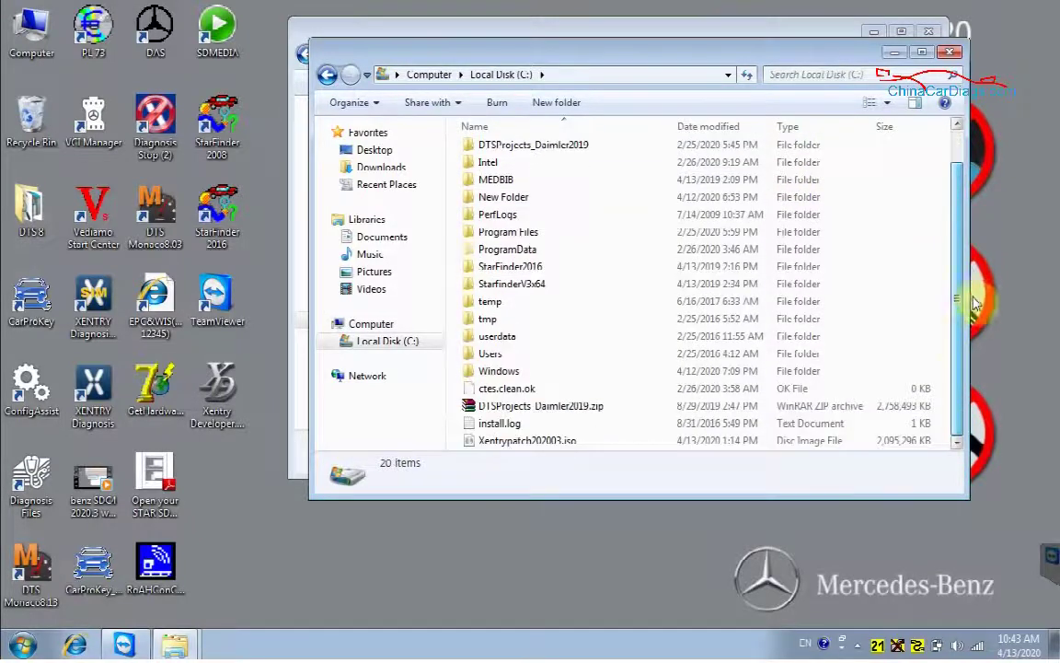
{"action": "left_click", "coordinate": [505, 442]}
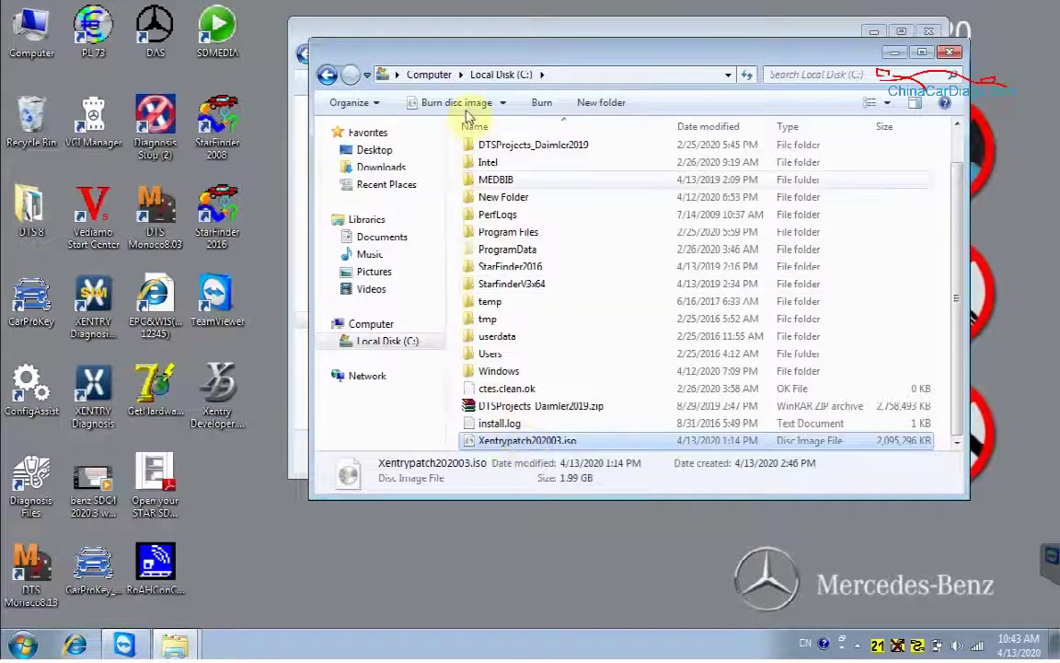
- Mount the Xentrypatch202003.iso image from Local Disk (C:) in the virtual BD-ROM Drive (F:)
{"action": "left_click", "coordinate": [431, 75]}
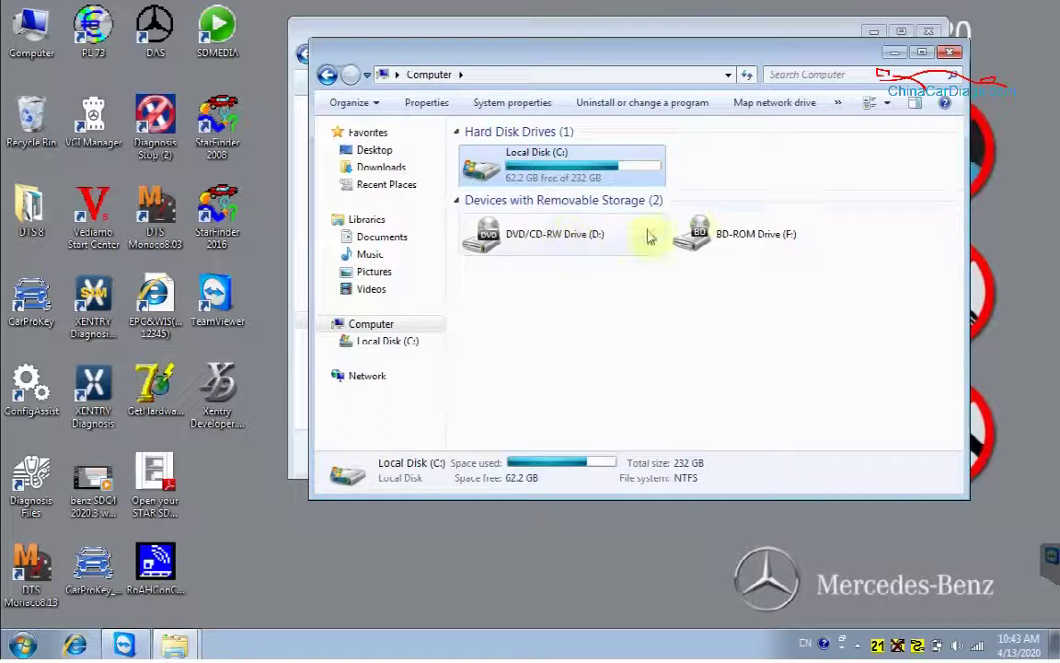
{"action": "left_click", "coordinate": [723, 240]}
{"action": "right_click", "coordinate": [723, 240]}
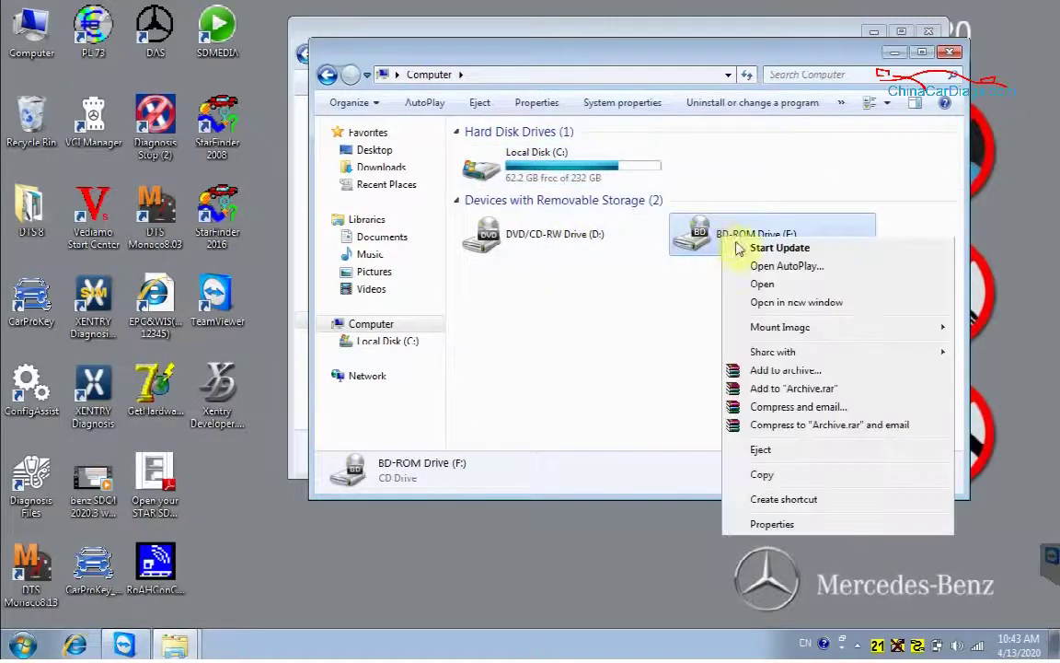
{"action": "mouse_move", "coordinate": [767, 329]}
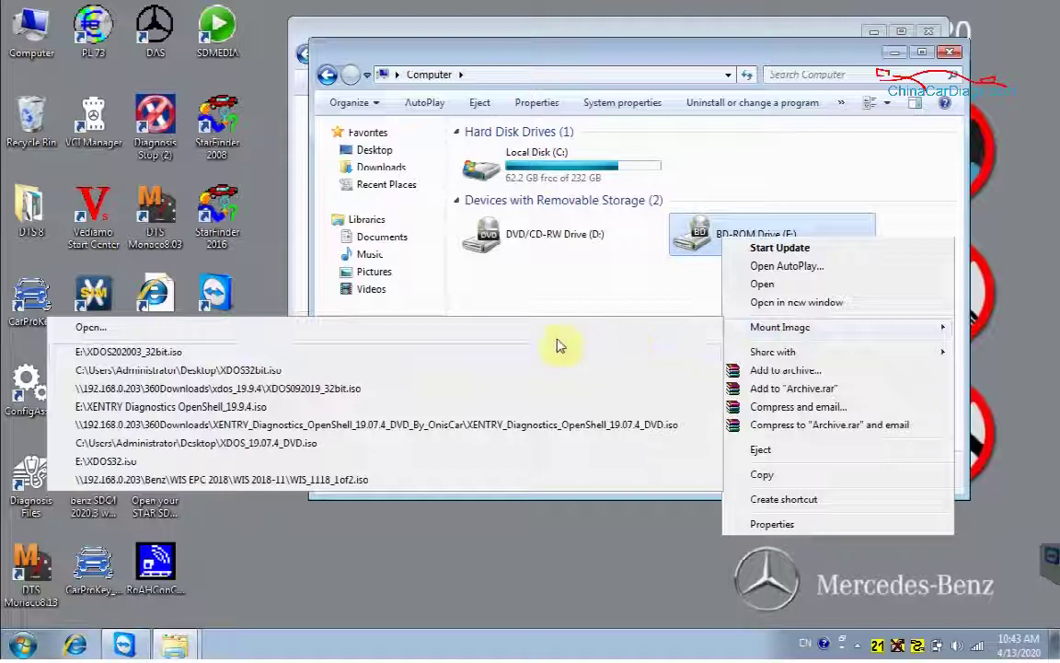
{"action": "left_click", "coordinate": [91, 327]}
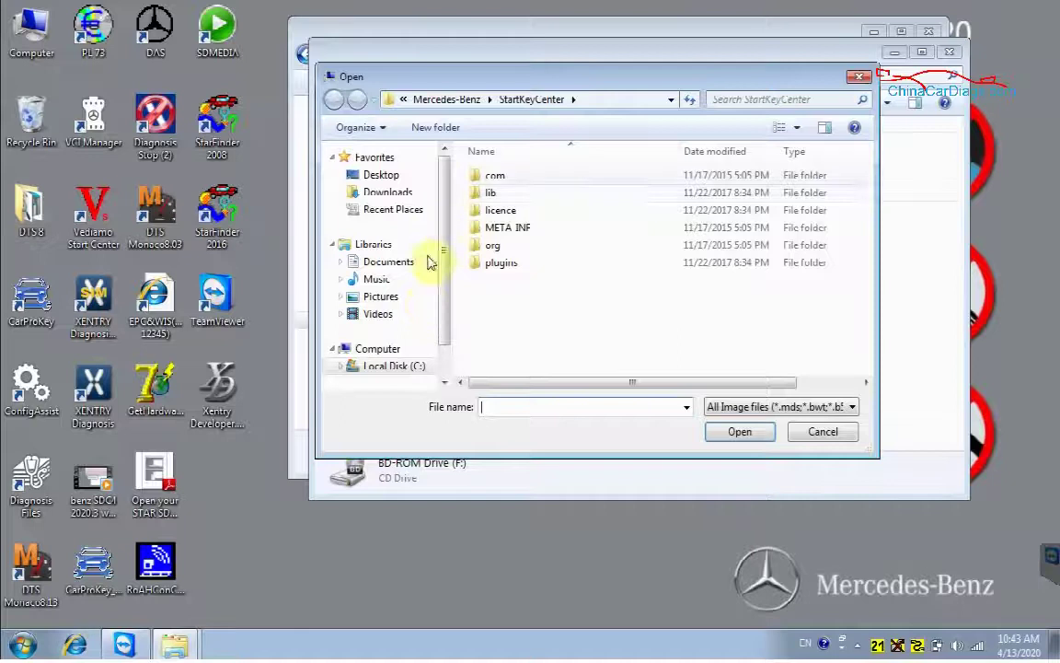
{"action": "left_click", "coordinate": [395, 367]}
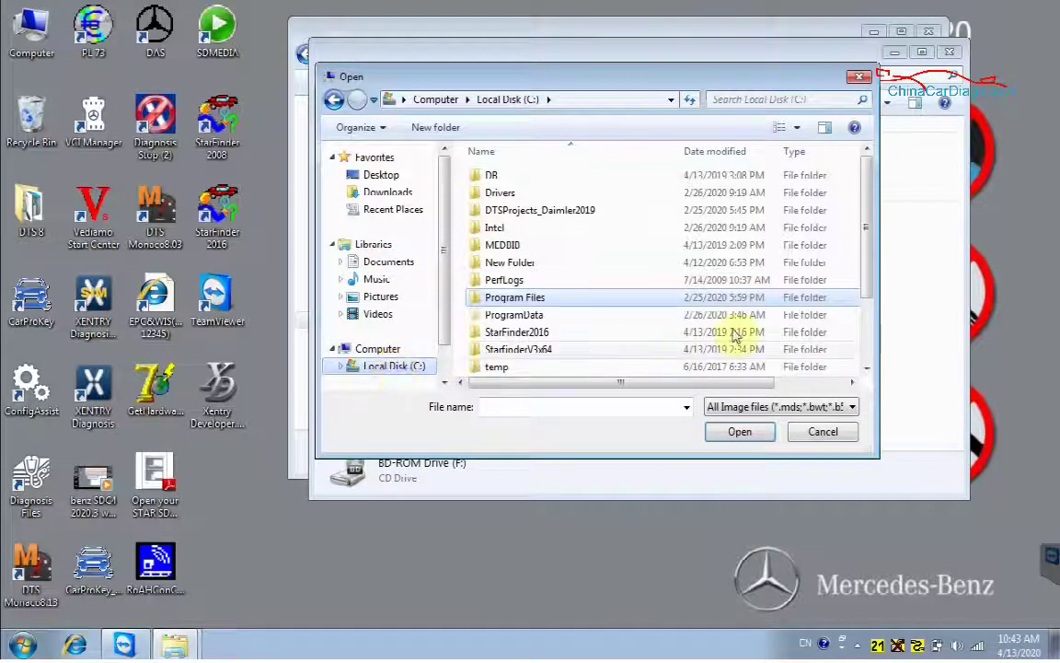
{"action": "left_click_drag", "start_coordinate": [871, 245], "coordinate": [870, 360]}
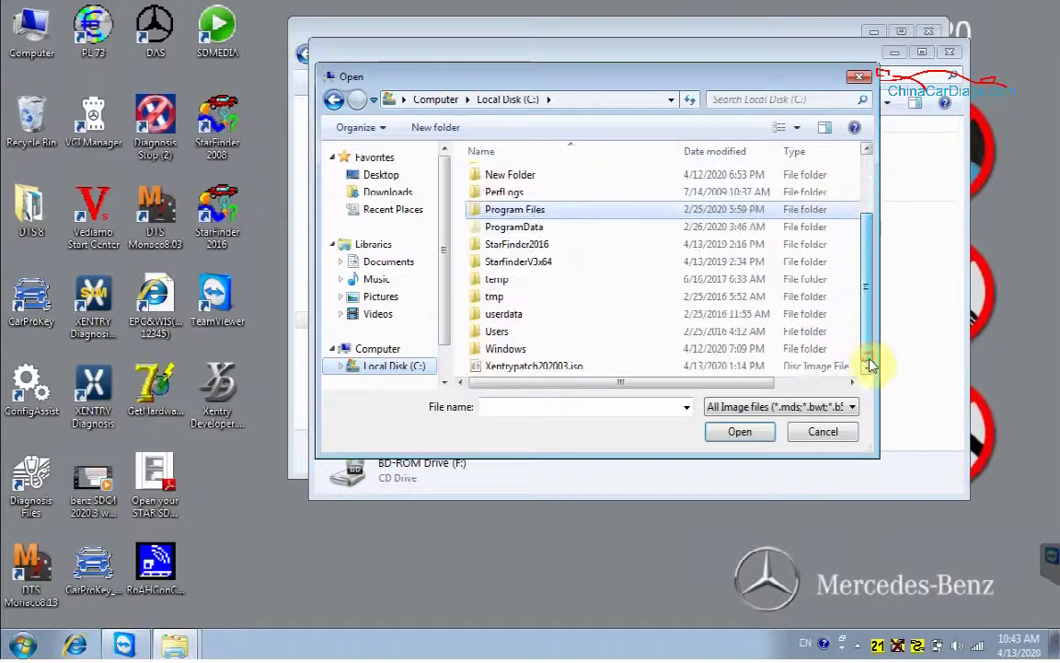
{"action": "left_click", "coordinate": [553, 368]}
{"action": "left_click", "coordinate": [721, 432]}
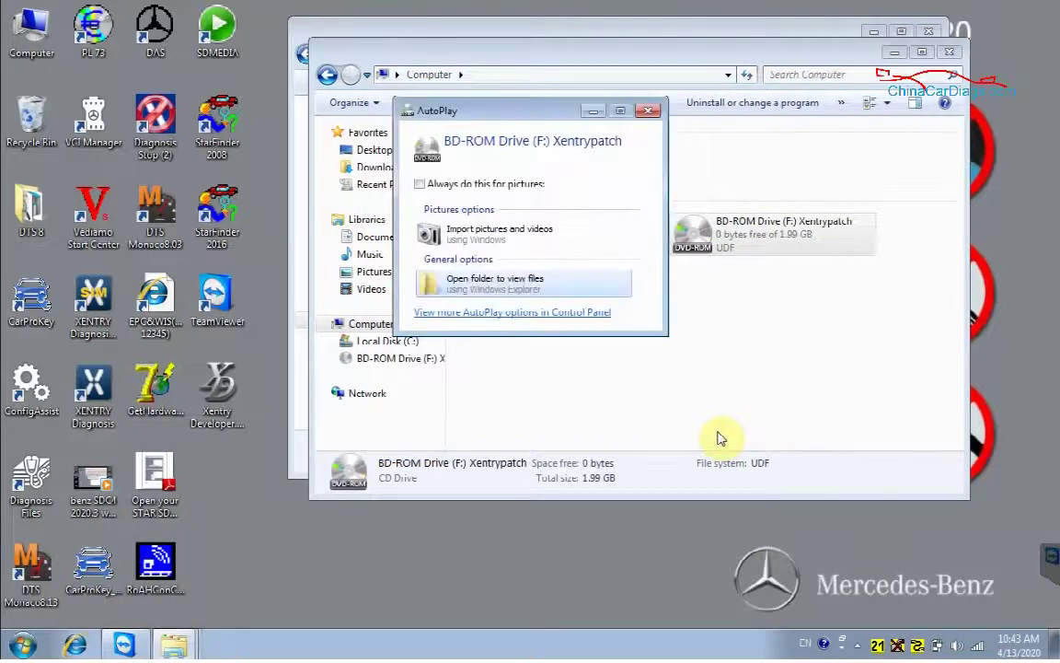
- View the files on the mounted Xentrypatch drive (F:) and copy all of its folders and files
{"action": "left_click", "coordinate": [532, 287]}
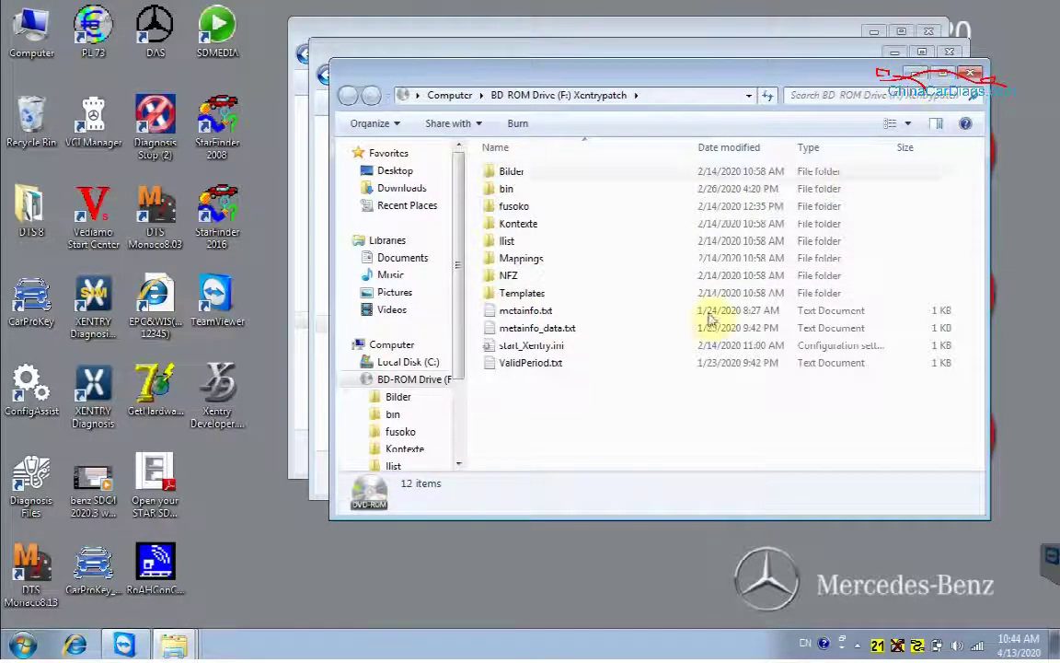
{"action": "left_click_drag", "start_coordinate": [568, 394], "coordinate": [497, 173]}
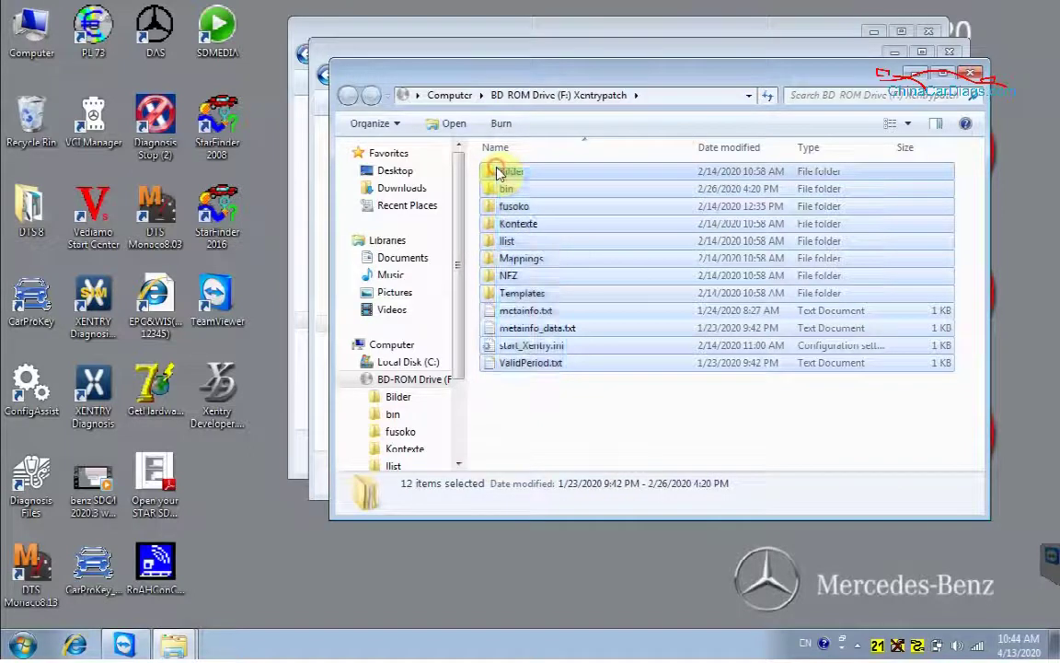
{"action": "right_click", "coordinate": [498, 174]}
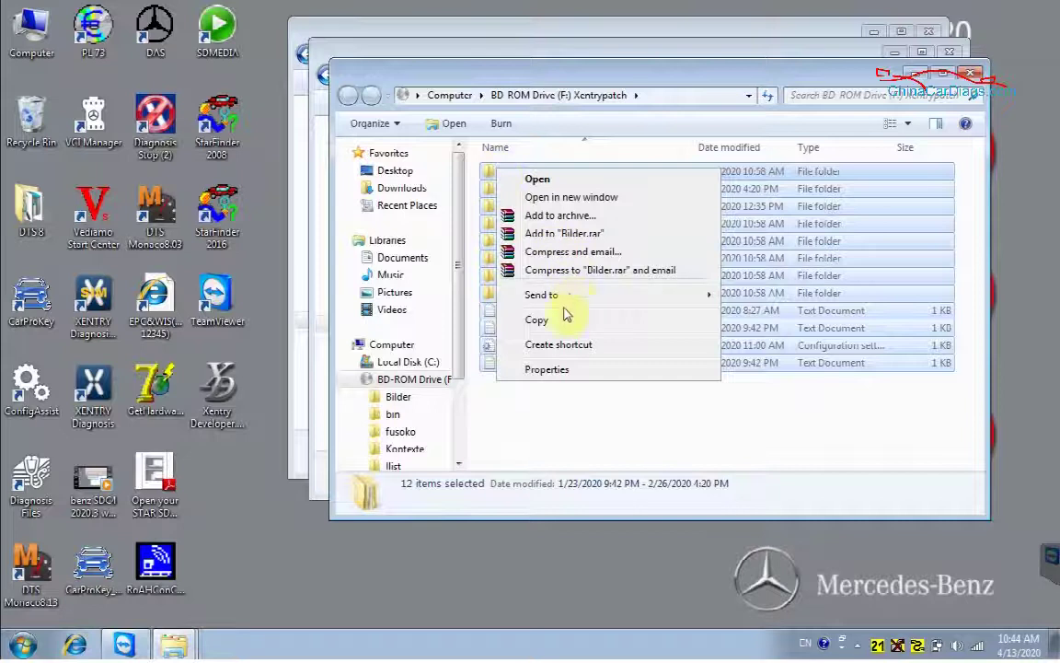
{"action": "left_click", "coordinate": [537, 320]}
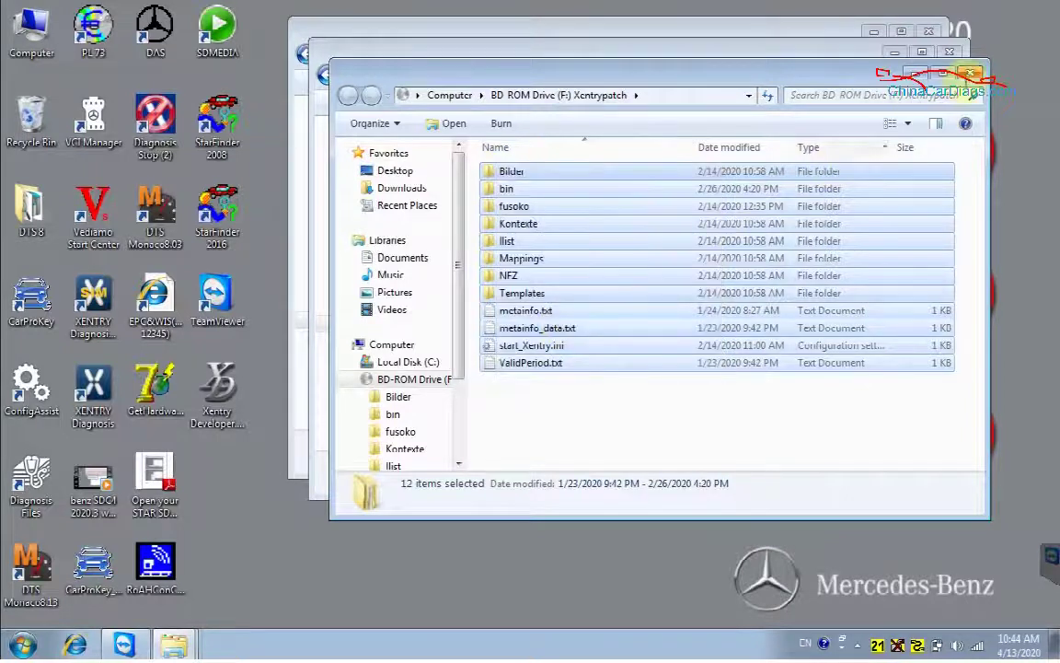
- Close the patch drive and Computer windows, paste the copied files into the Mercedes-Benz Xentry folder, and close it
{"action": "left_click", "coordinate": [957, 71]}
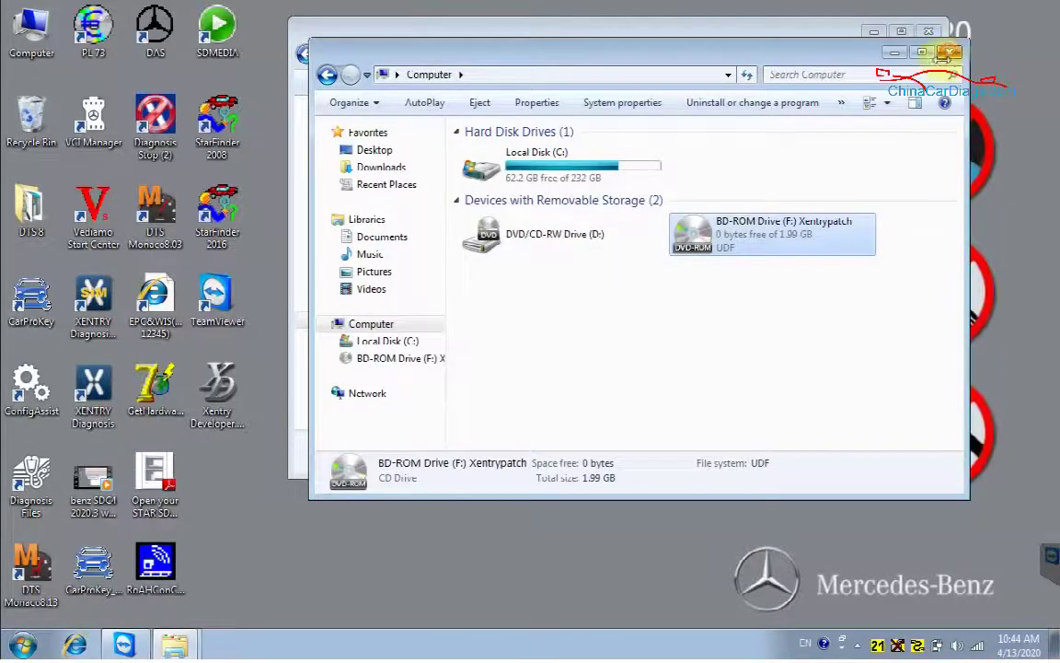
{"action": "left_click", "coordinate": [948, 52]}
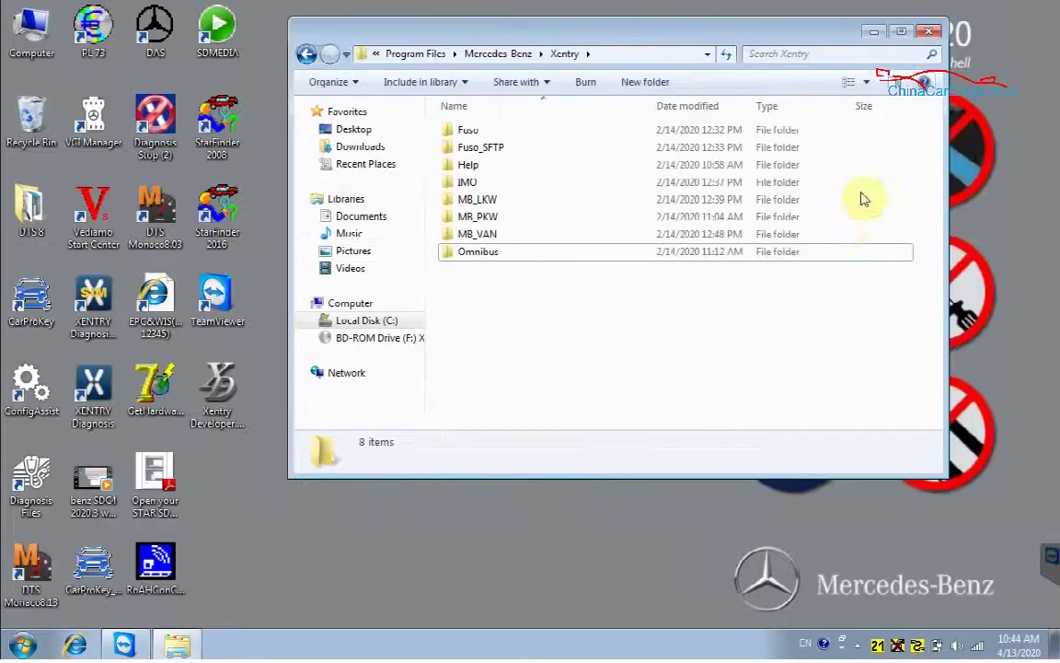
{"action": "right_click", "coordinate": [565, 300]}
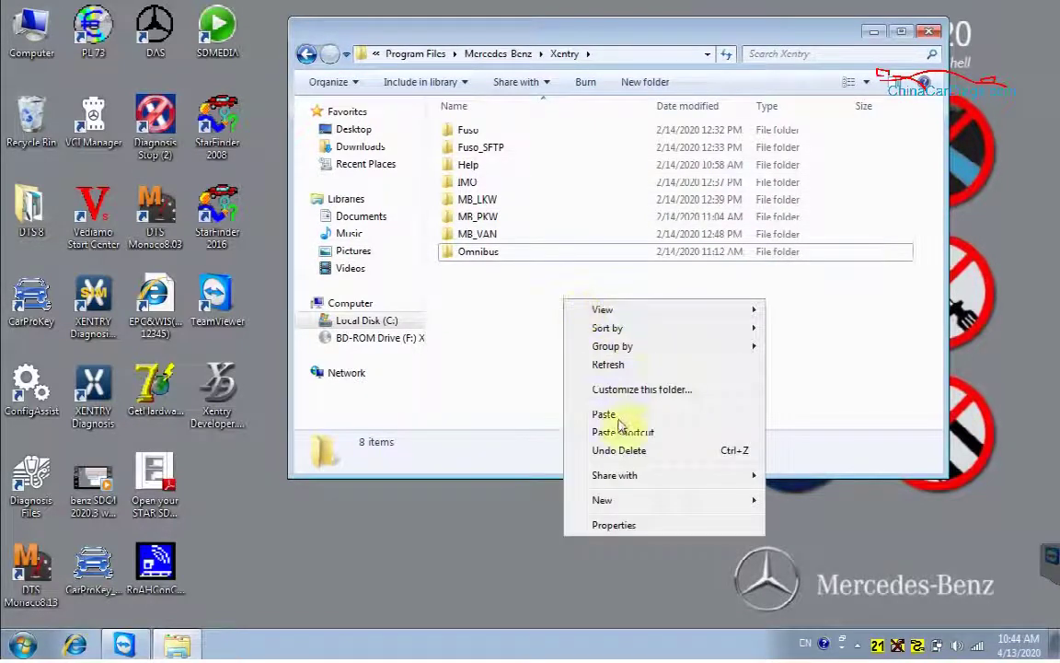
{"action": "left_click", "coordinate": [604, 415]}
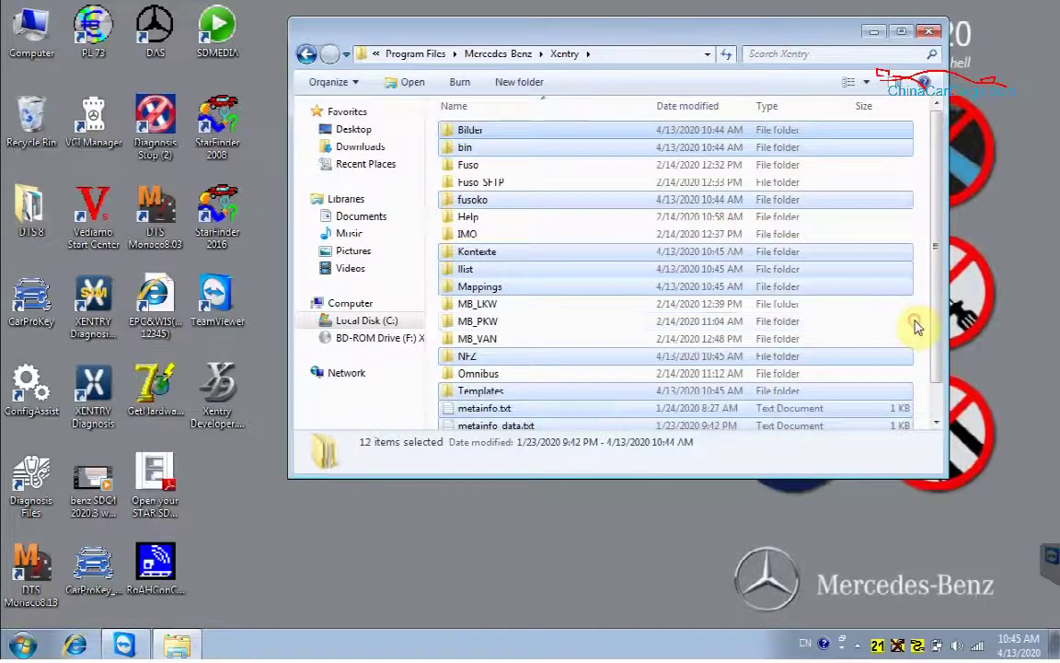
{"action": "left_click", "coordinate": [915, 325]}
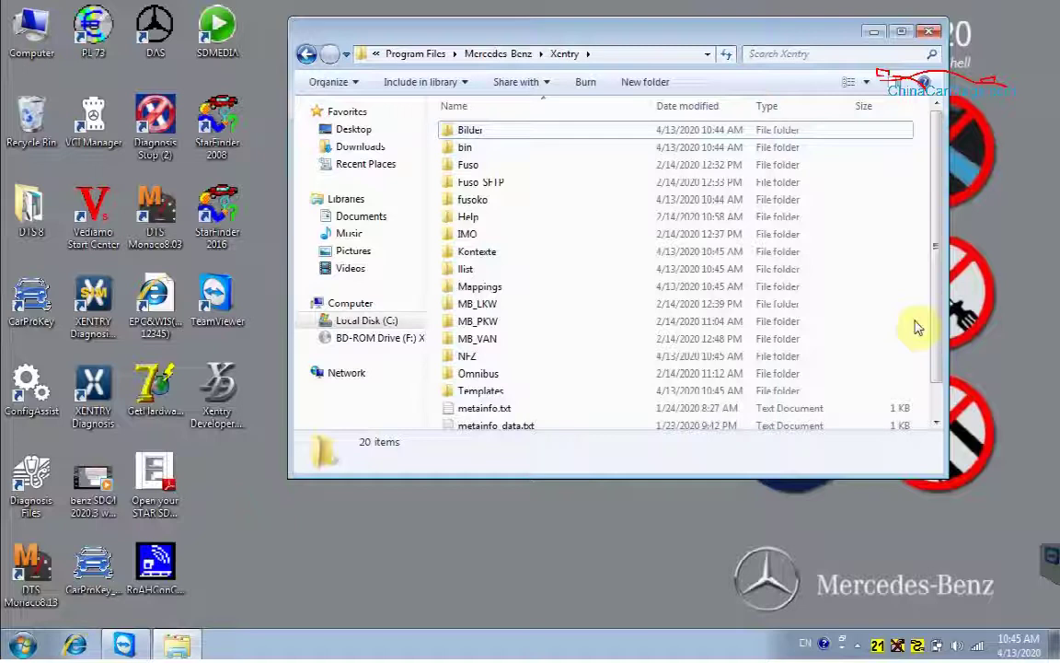
{"action": "left_click", "coordinate": [929, 31]}
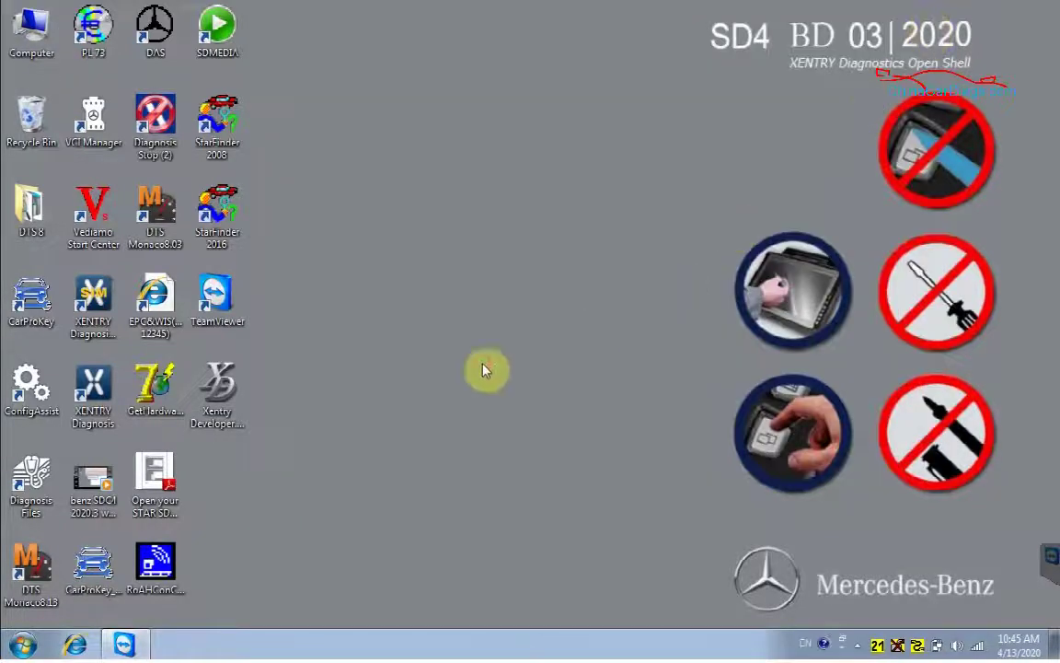
- Run Diagnosis Stop (2) from the desktop, and start XENTRY Diagnosis
{"action": "right_click", "coordinate": [153, 128]}
{"action": "left_click", "coordinate": [182, 134]}
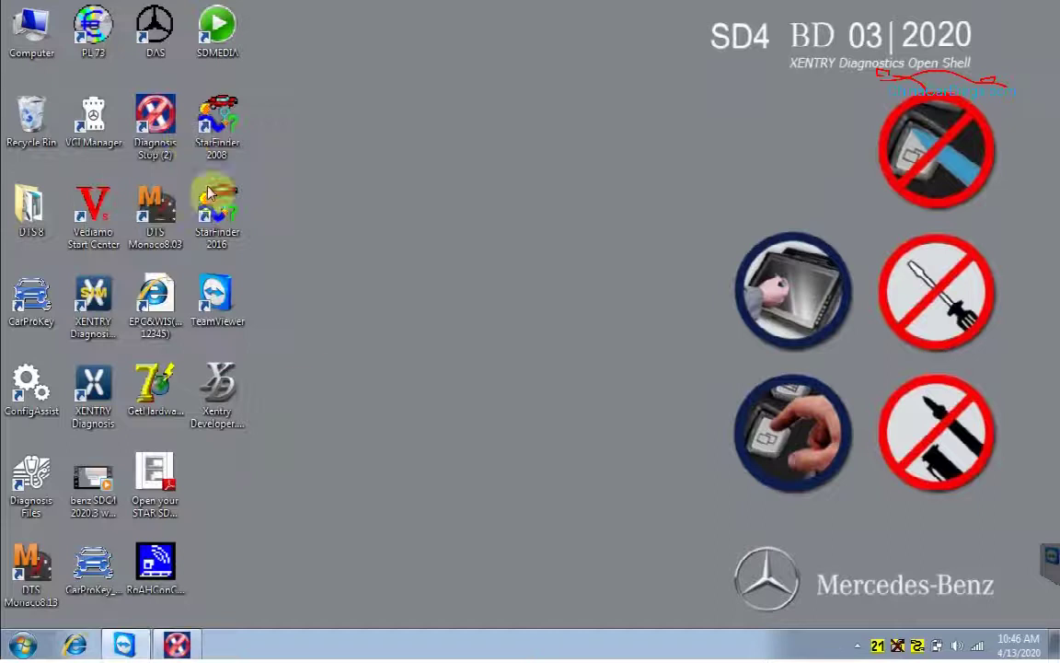
{"action": "right_click", "coordinate": [94, 394]}
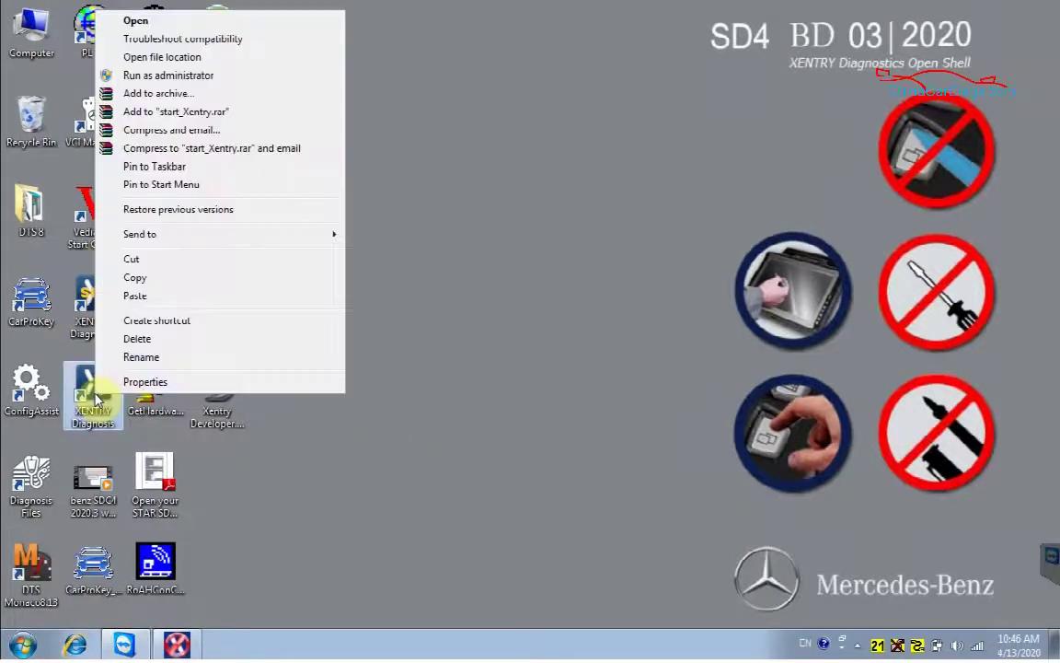
{"action": "left_click", "coordinate": [124, 22]}
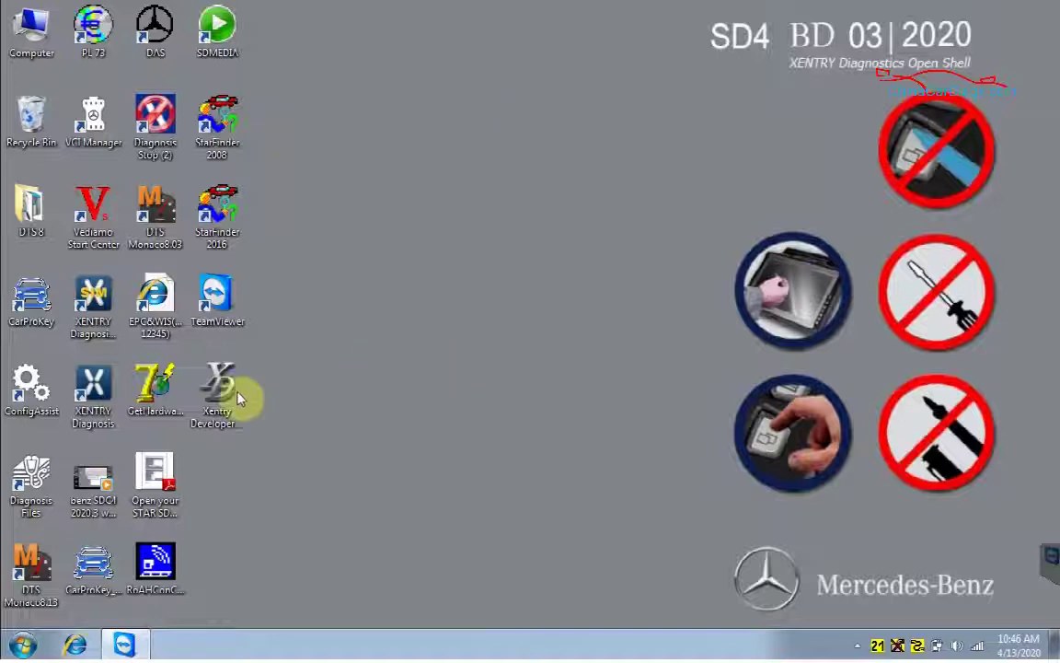
{"action": "right_click", "coordinate": [101, 391]}
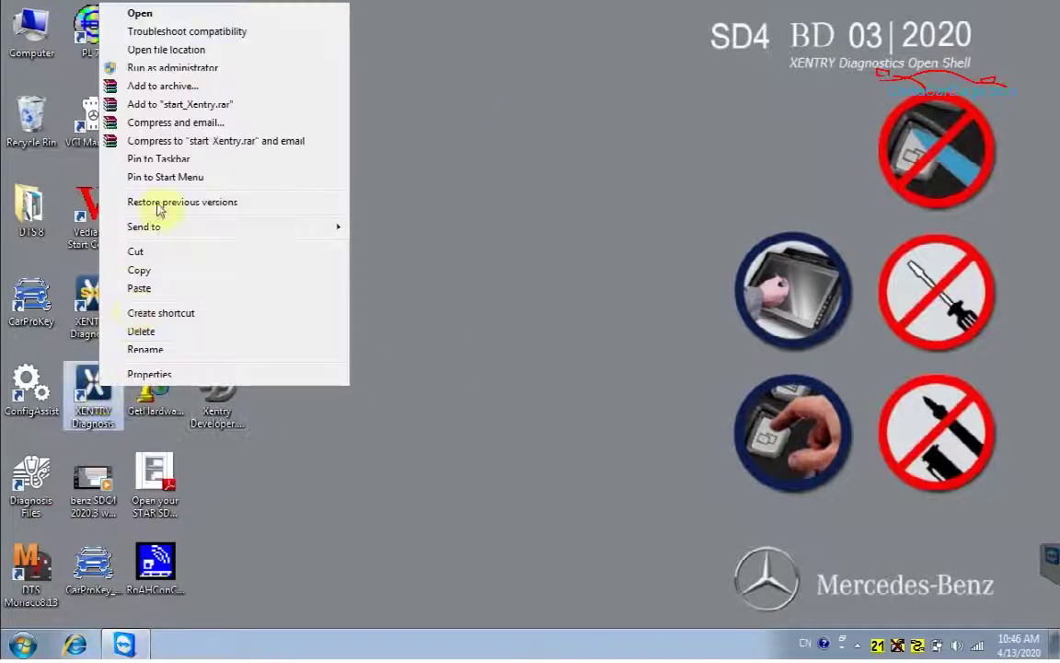
{"action": "left_click", "coordinate": [140, 14]}
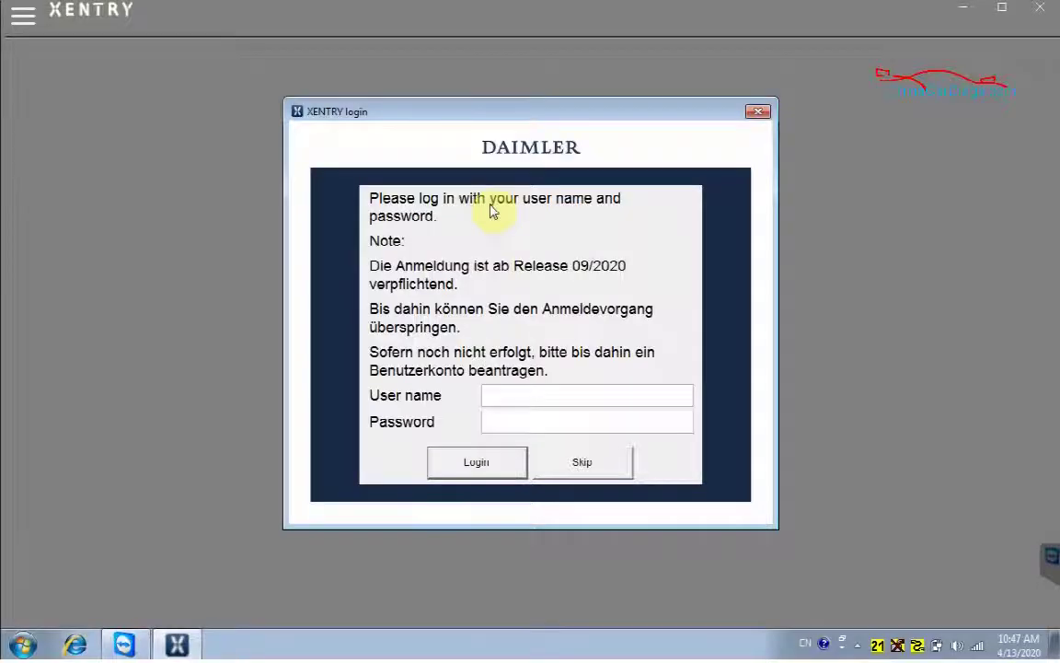
- Skip the XENTRY login and view the Passenger car and Truck product groups of the Mercedes-Benz brand
{"action": "left_click", "coordinate": [606, 467]}
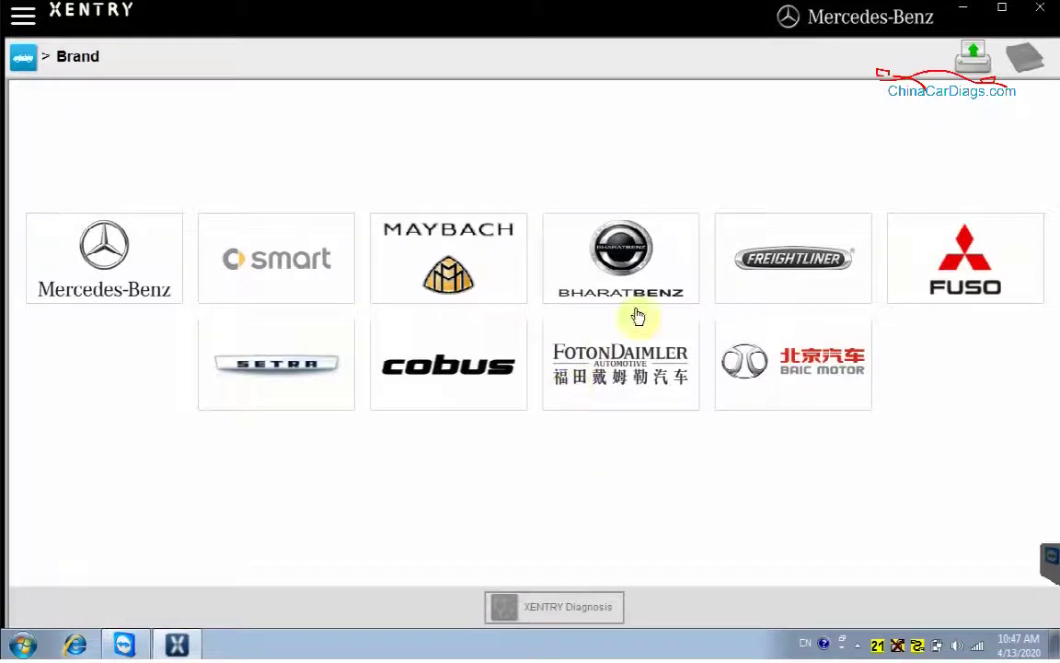
{"action": "left_click", "coordinate": [134, 262]}
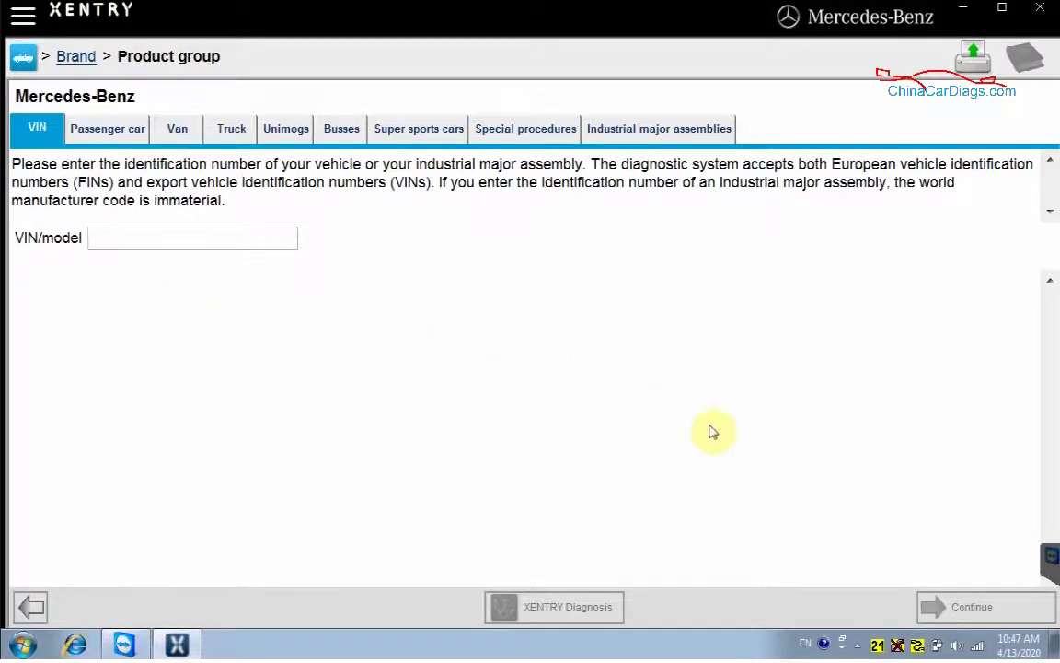
{"action": "left_click", "coordinate": [120, 131]}
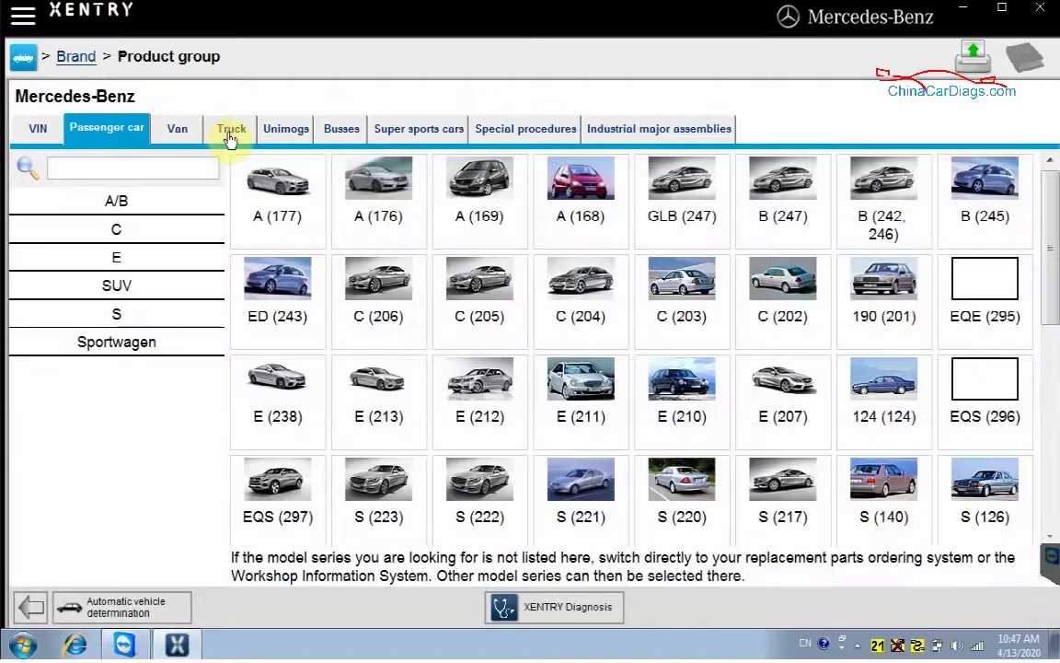
{"action": "left_click", "coordinate": [229, 136]}
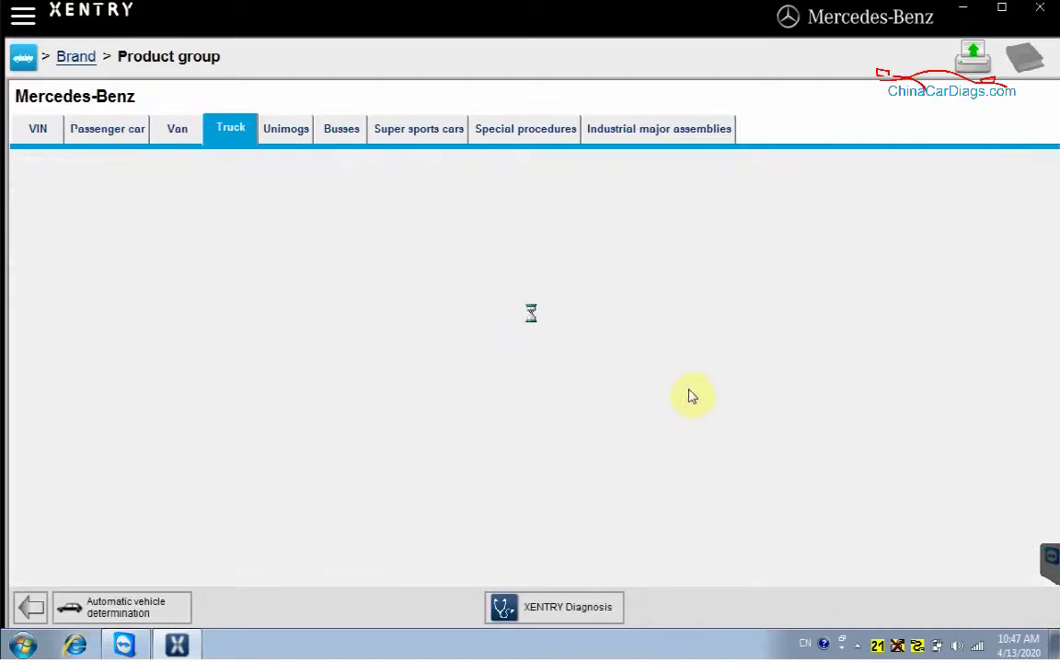